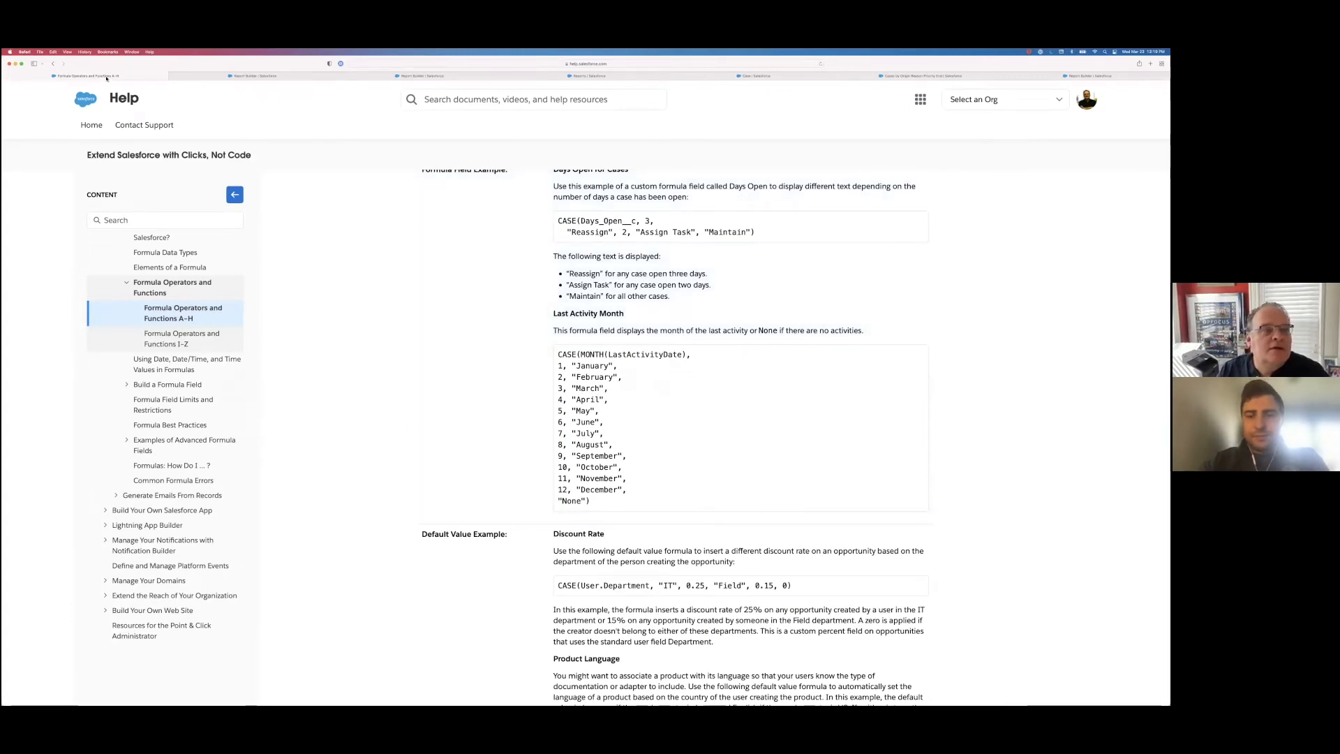
Close the help article and open the Day of the Week Opened row-level formula in the Case Formula Day of the Week Open Mid report
key(super+w)
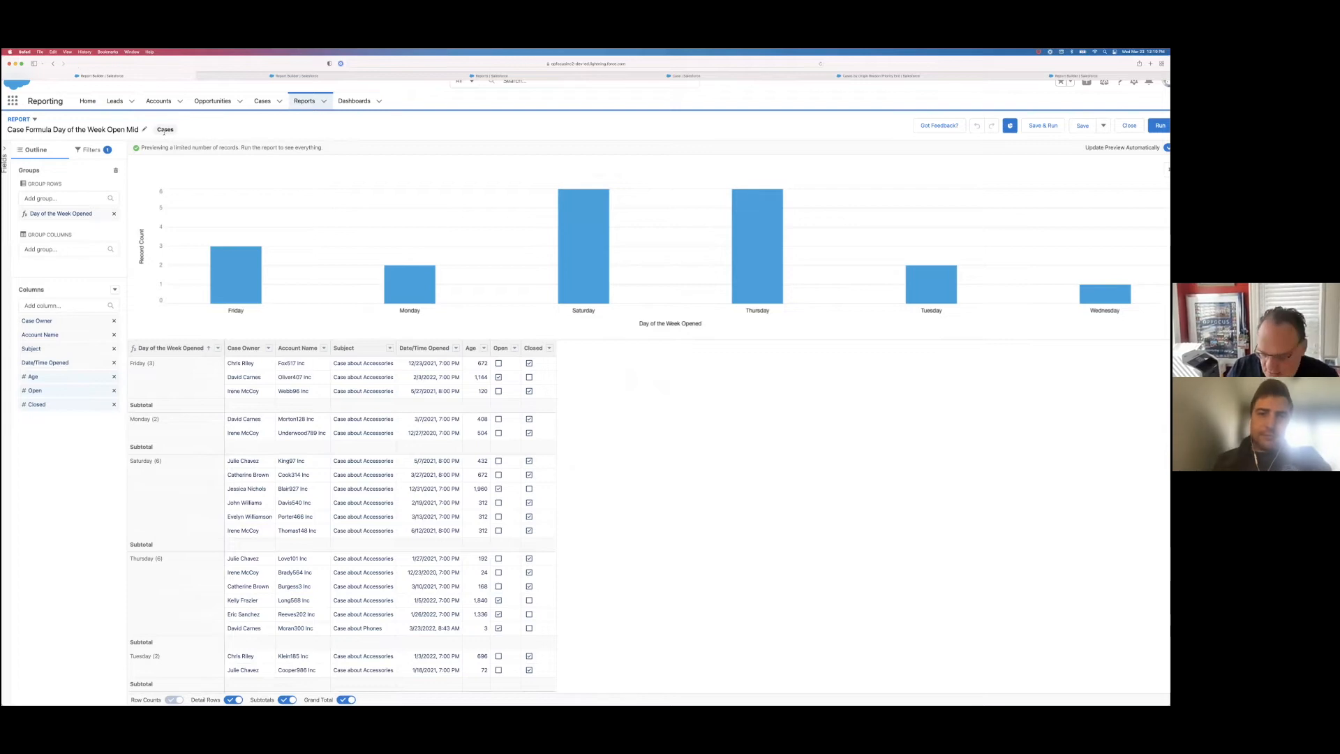
key(super+plus)
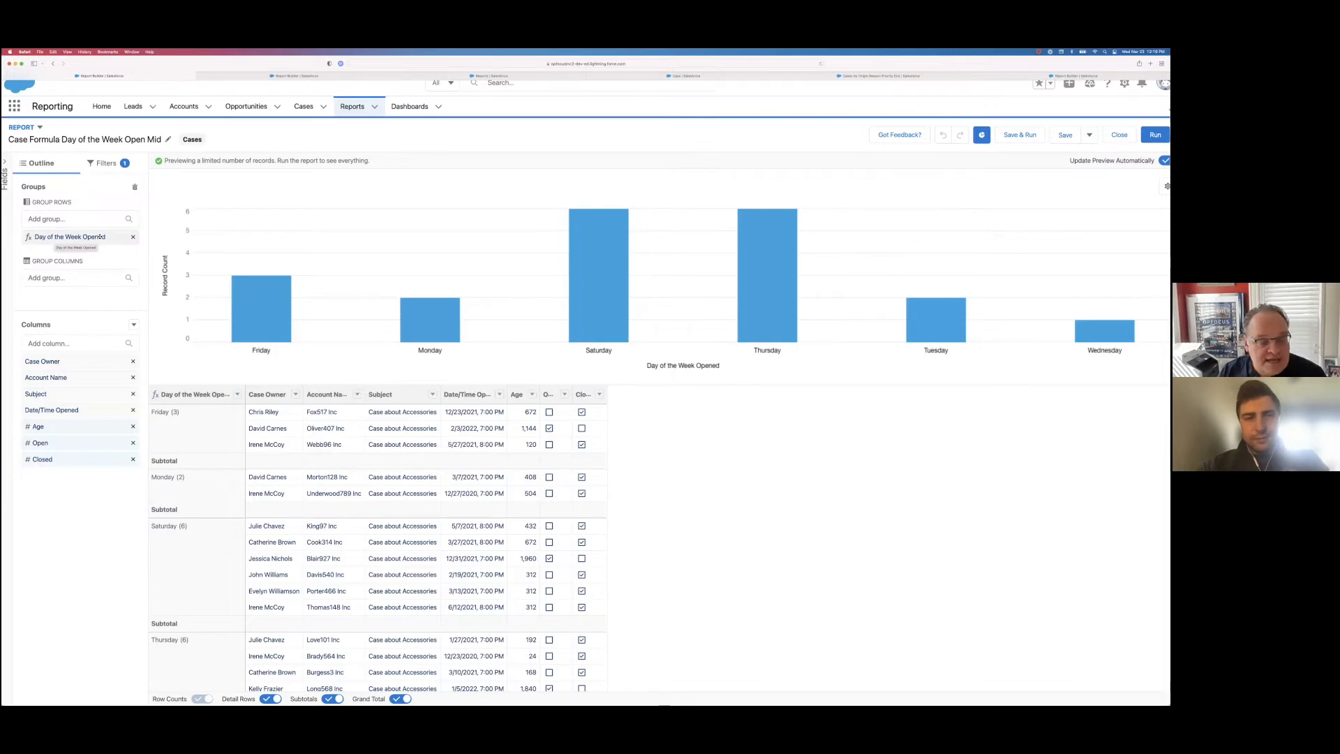
click(101, 236)
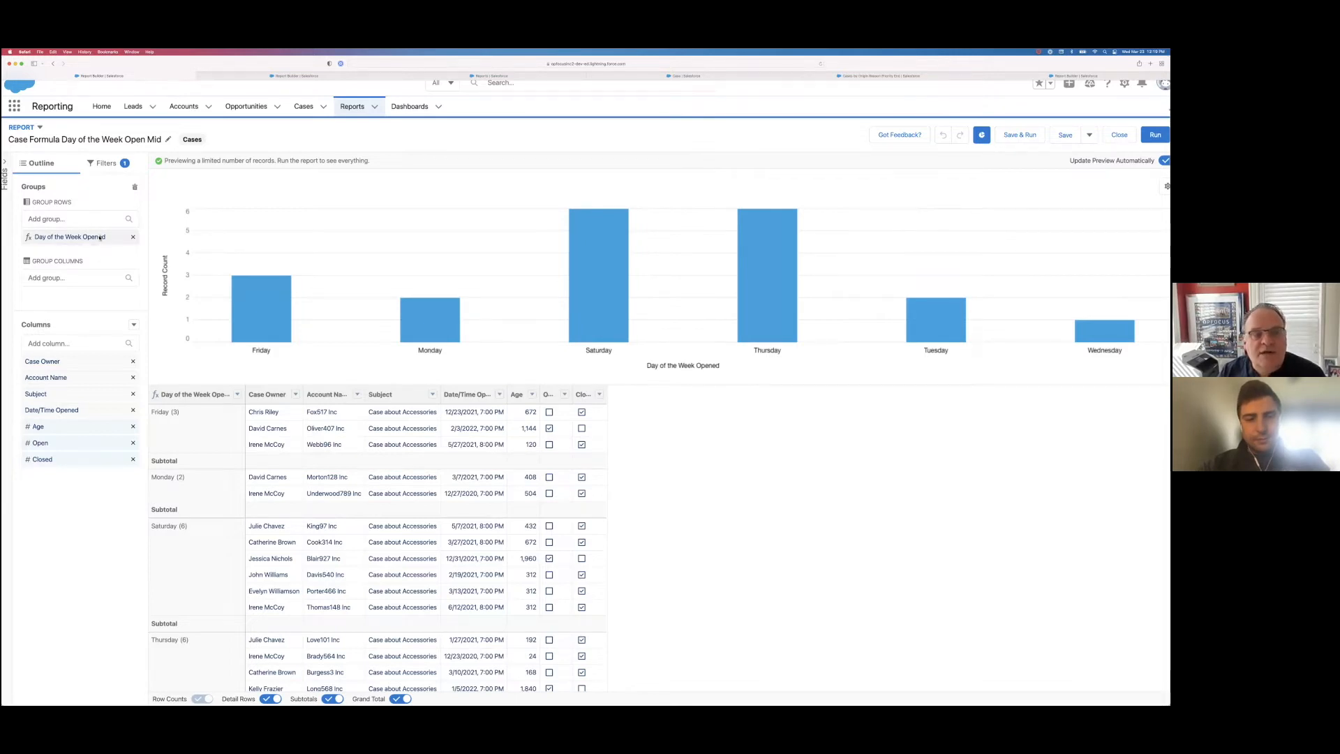
double_click(449, 370)
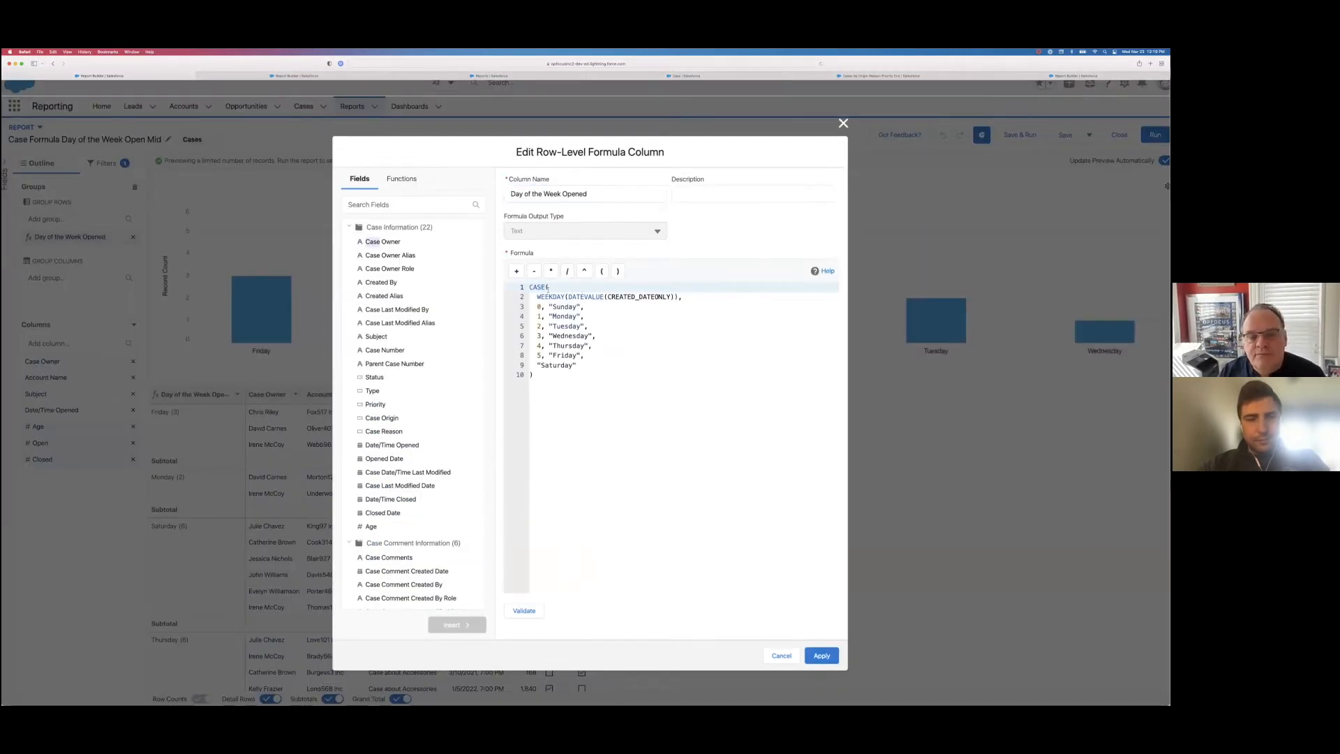
Review the formula's column name, output type and the CASE expression that maps weekday numbers to day names
click(609, 195)
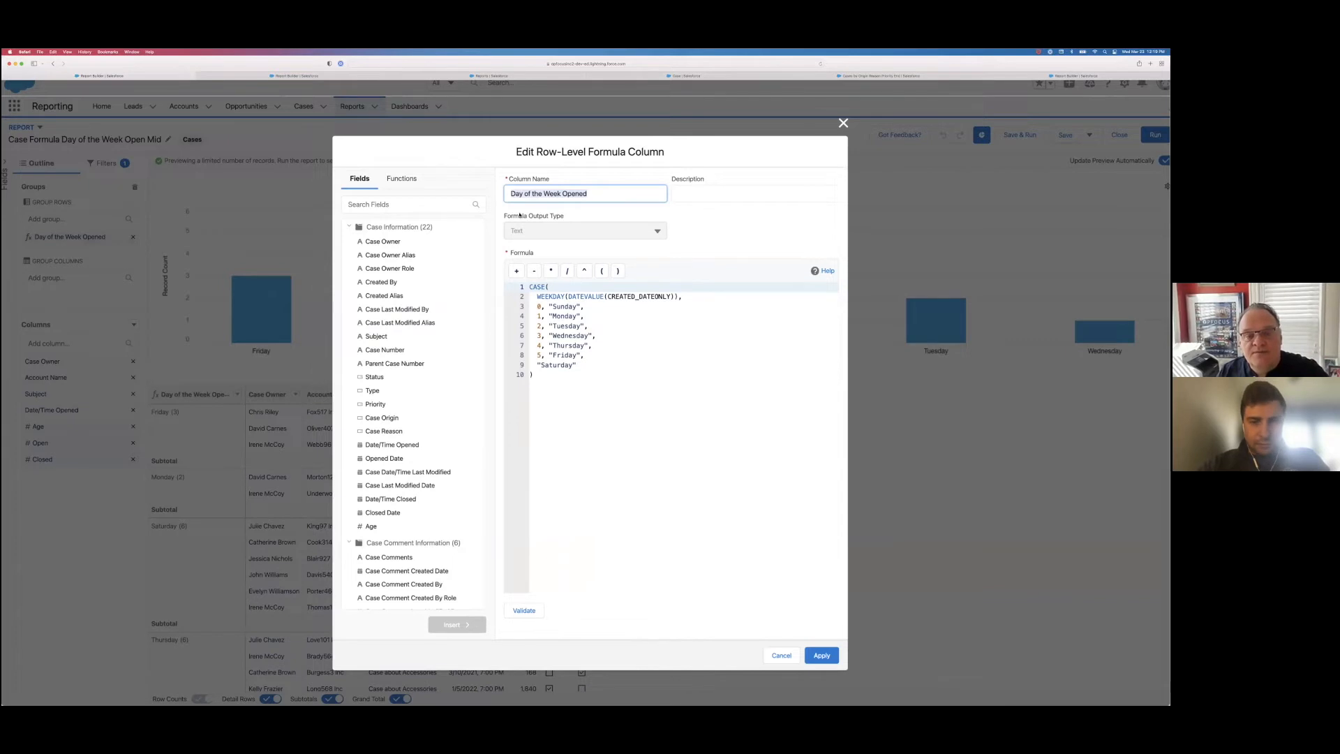
drag(511, 219, 562, 216)
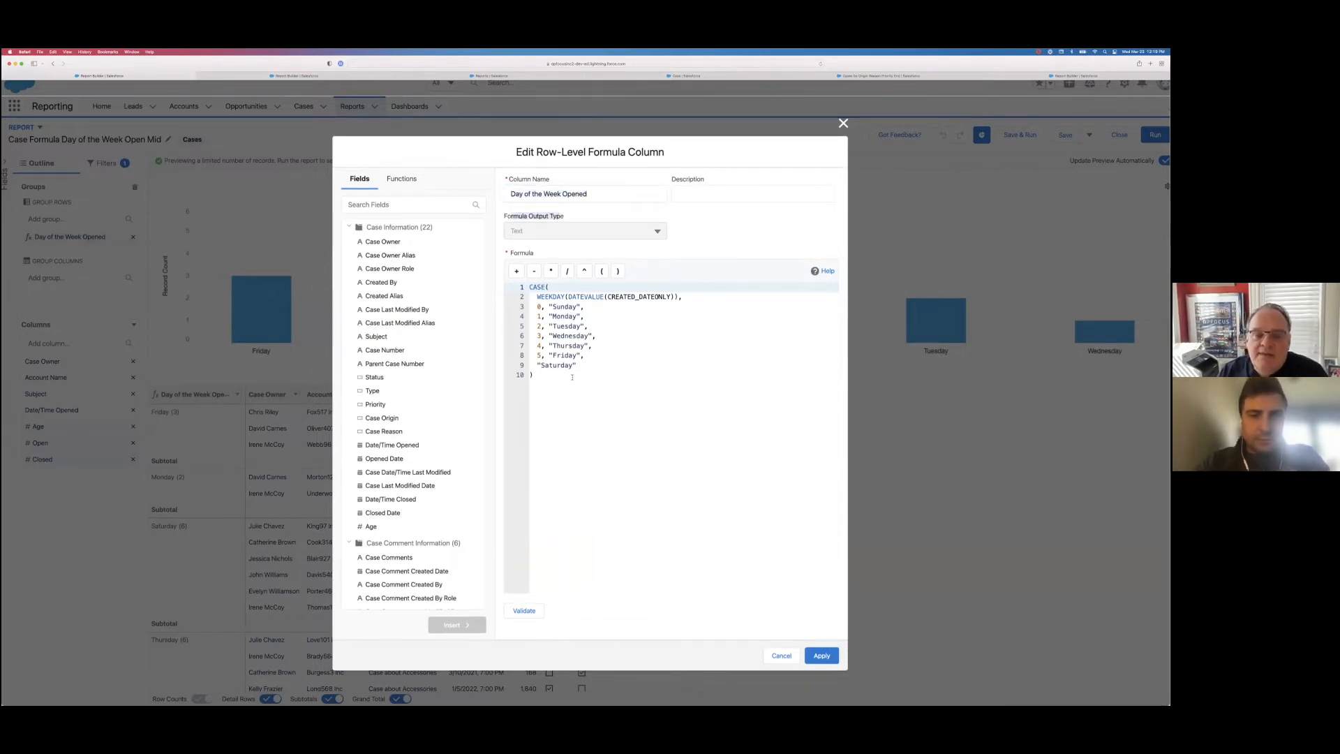
click(538, 316)
key(super+a)
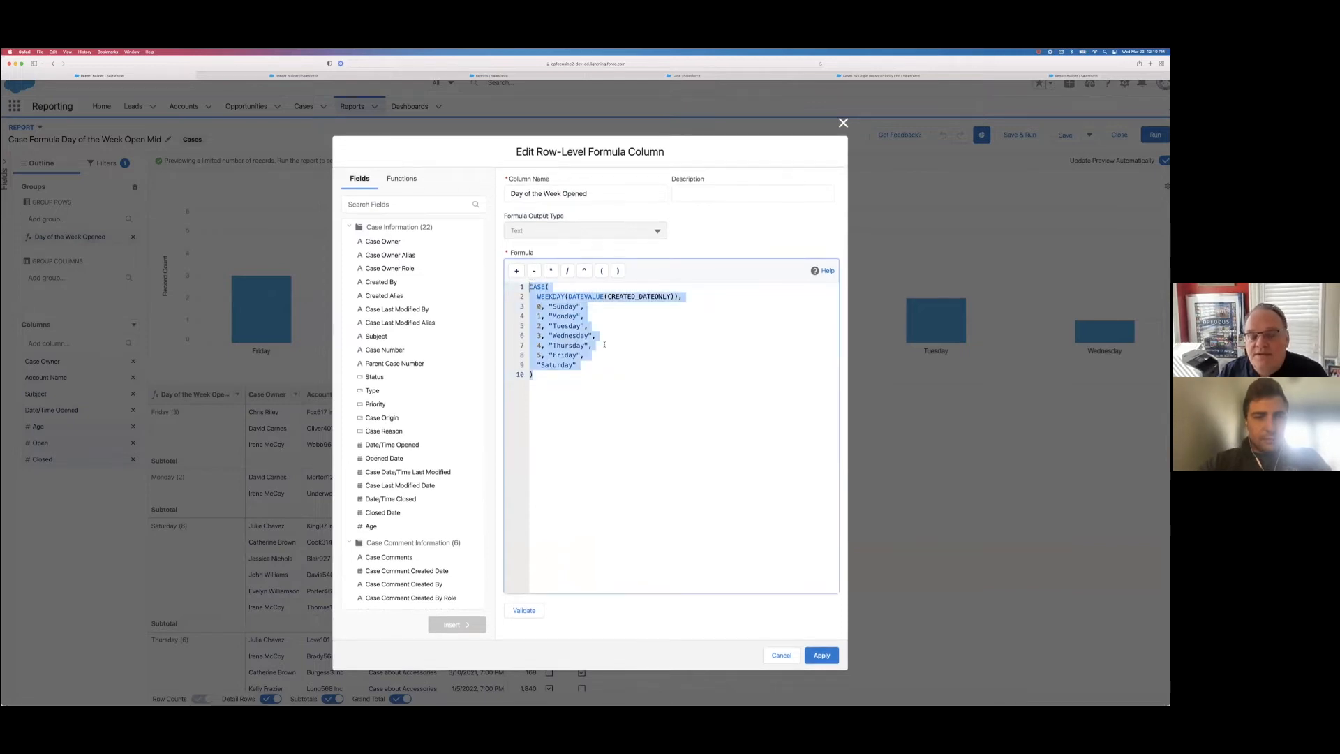
click(606, 353)
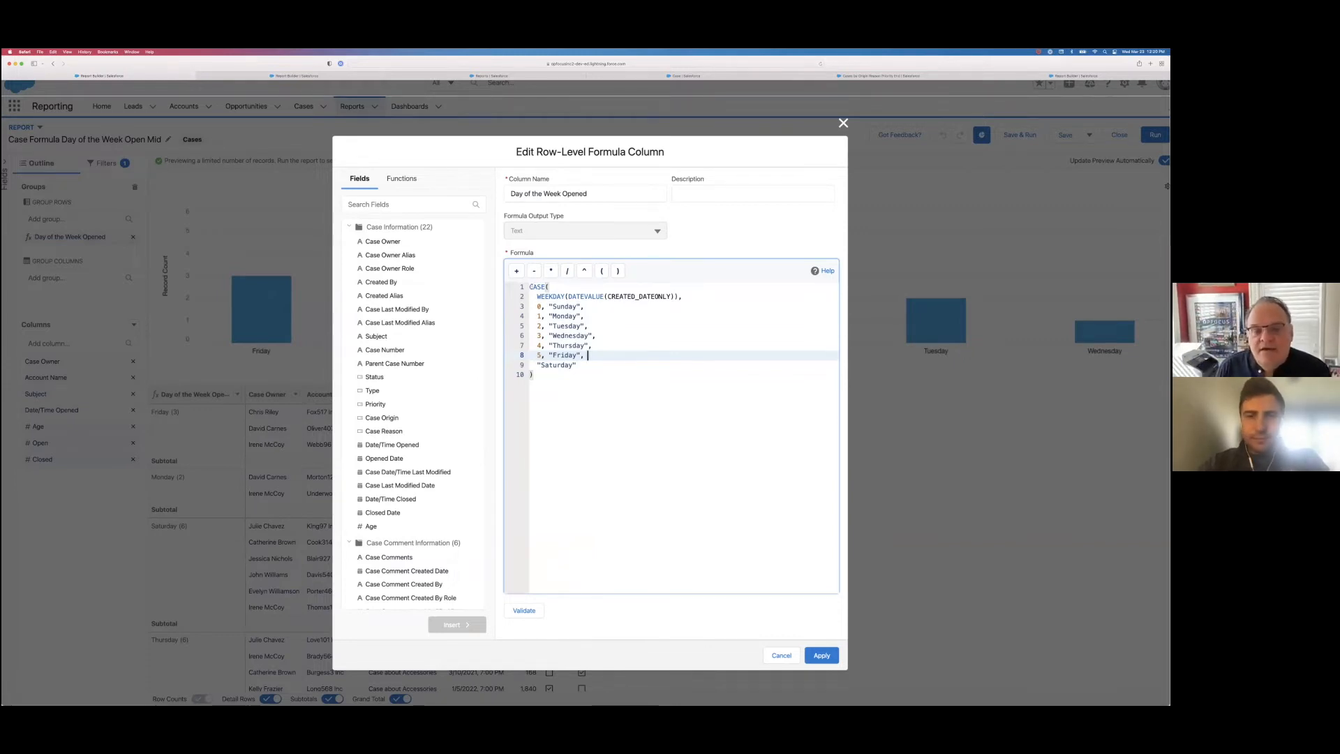
click(529, 287)
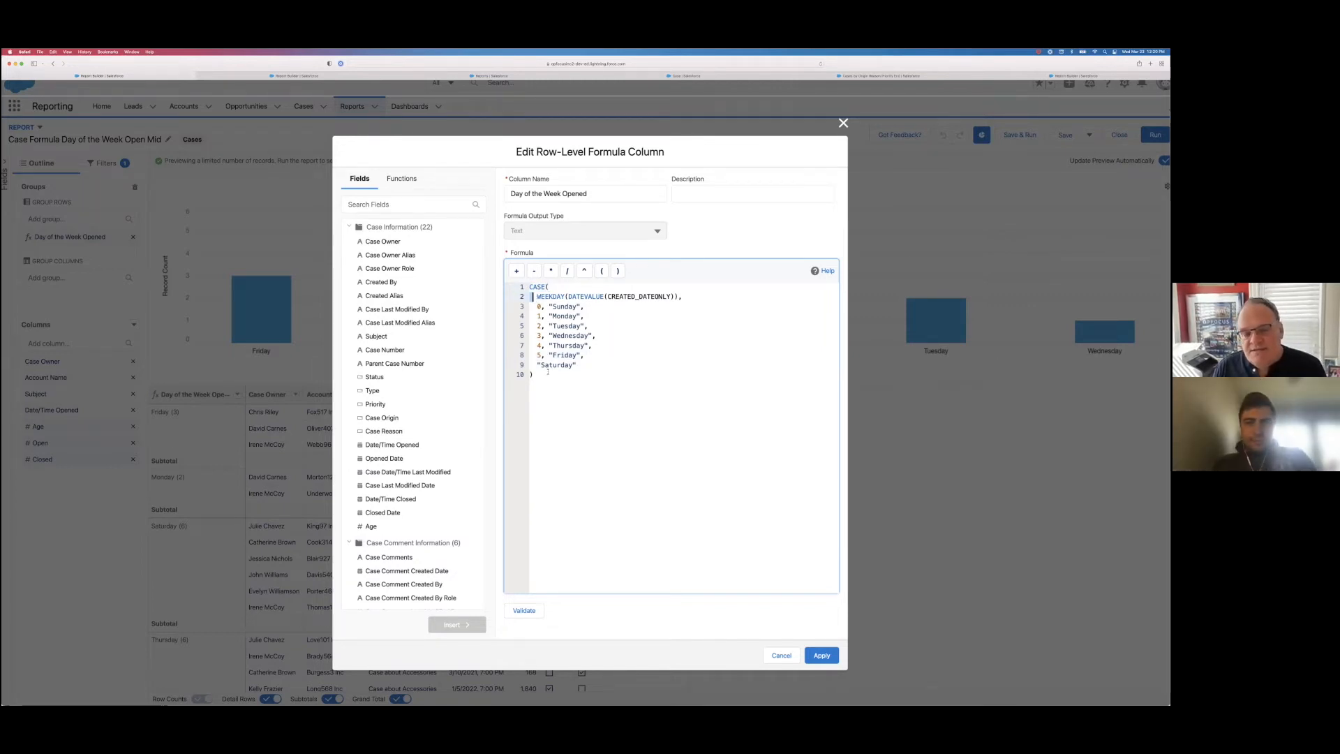
click(587, 364)
key(Return)
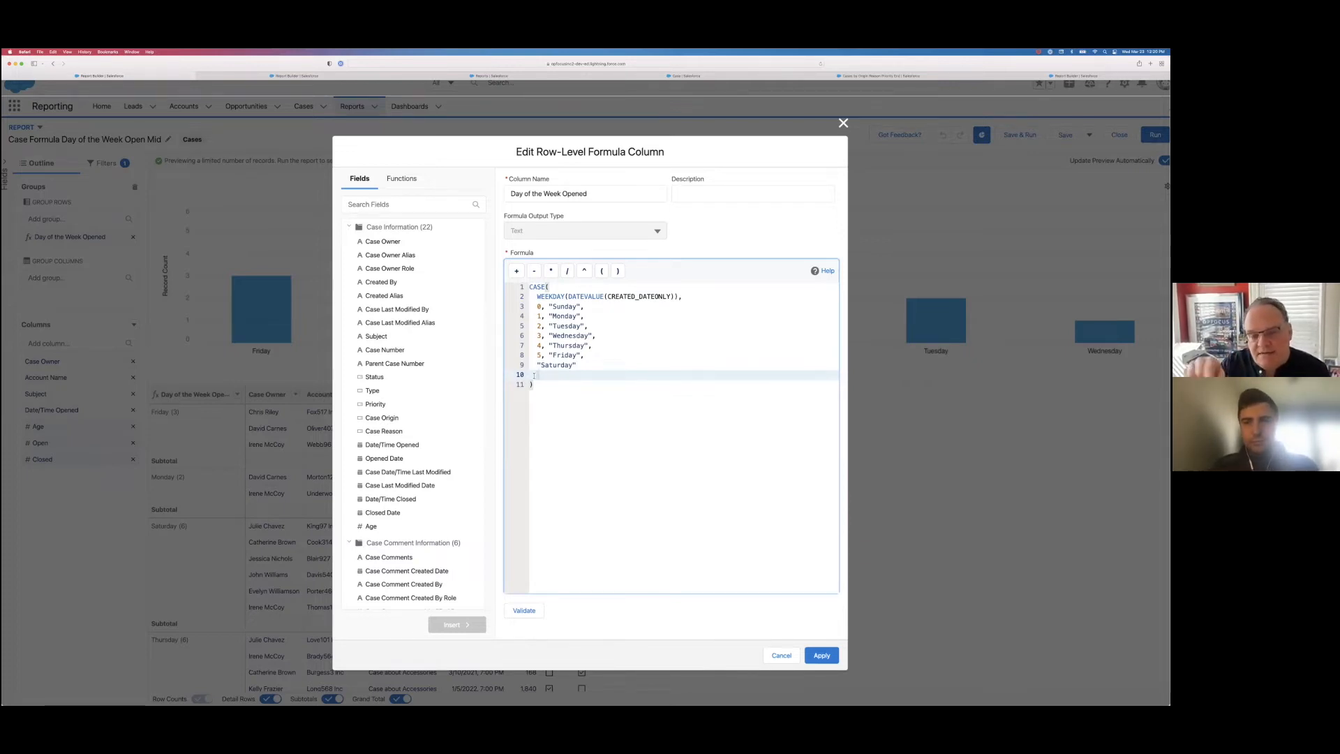
key(BackSpace)
Validate the Day of the Week Opened formula and apply it to the report
drag(565, 396, 529, 296)
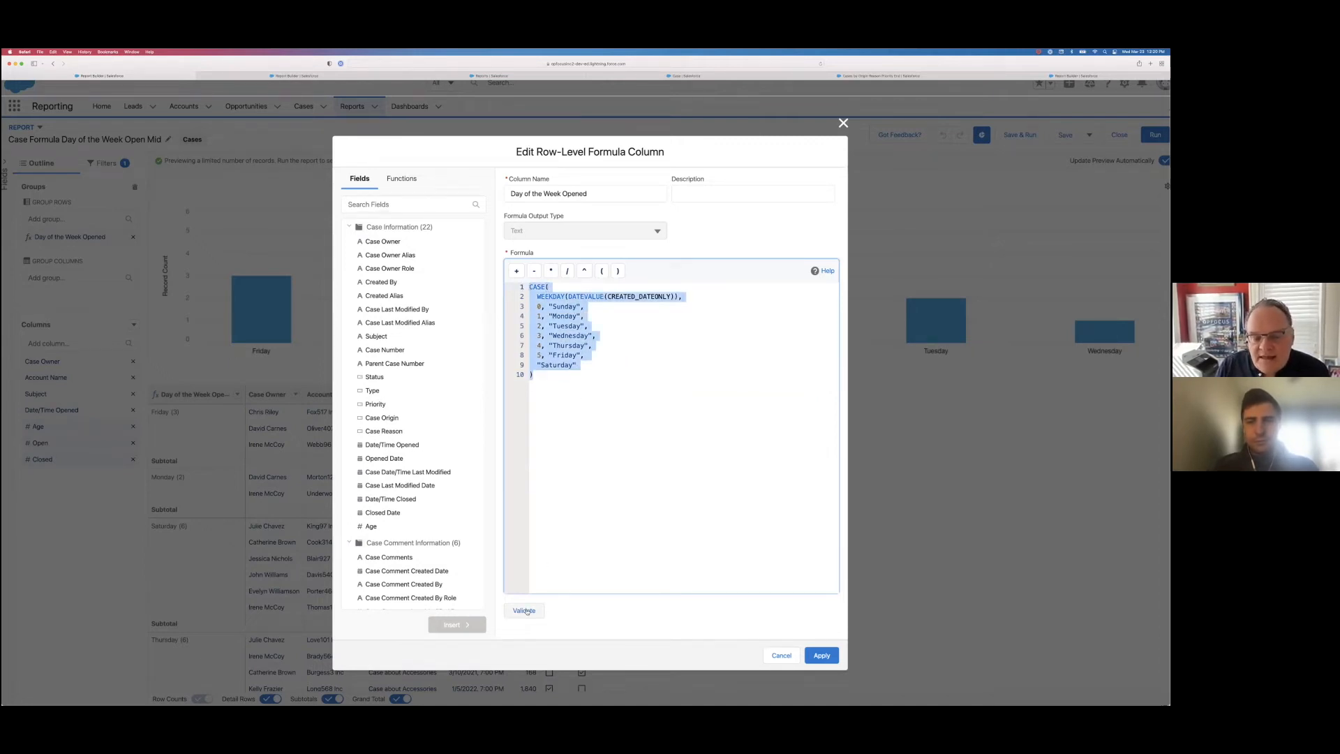
click(527, 611)
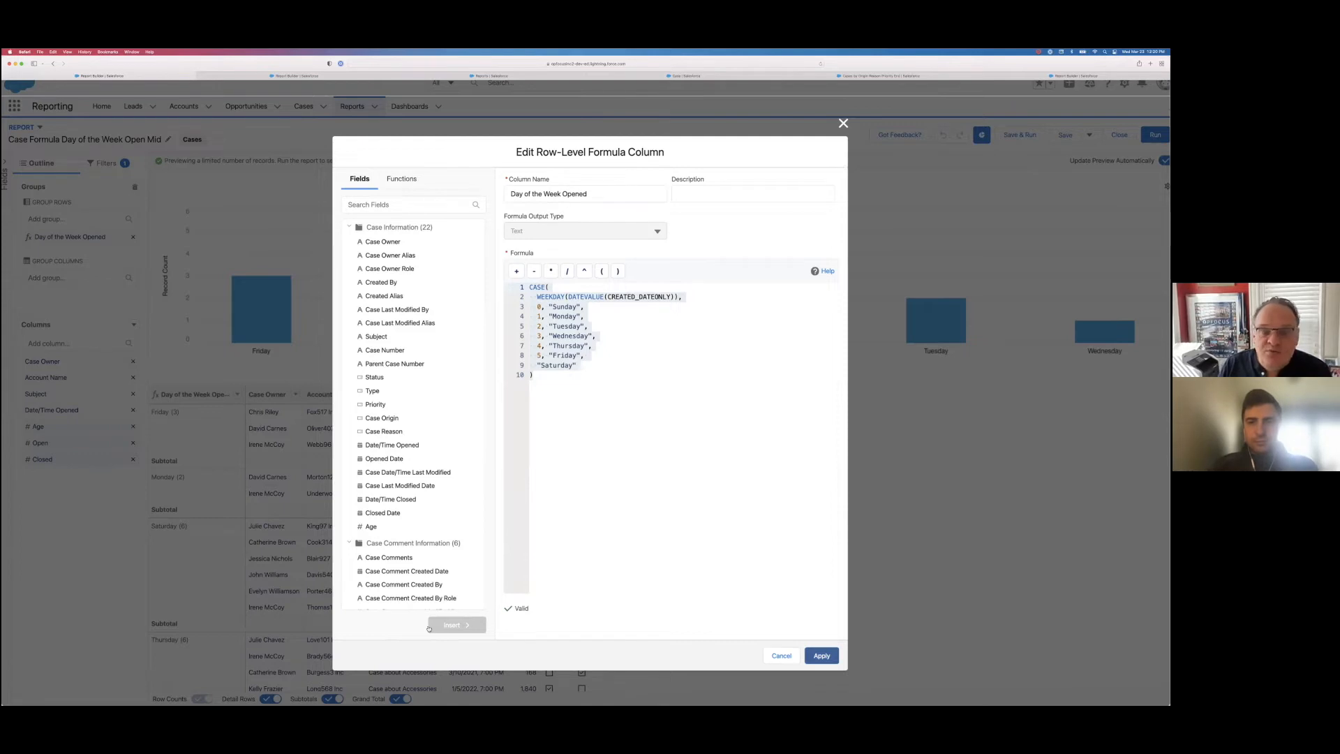
click(824, 656)
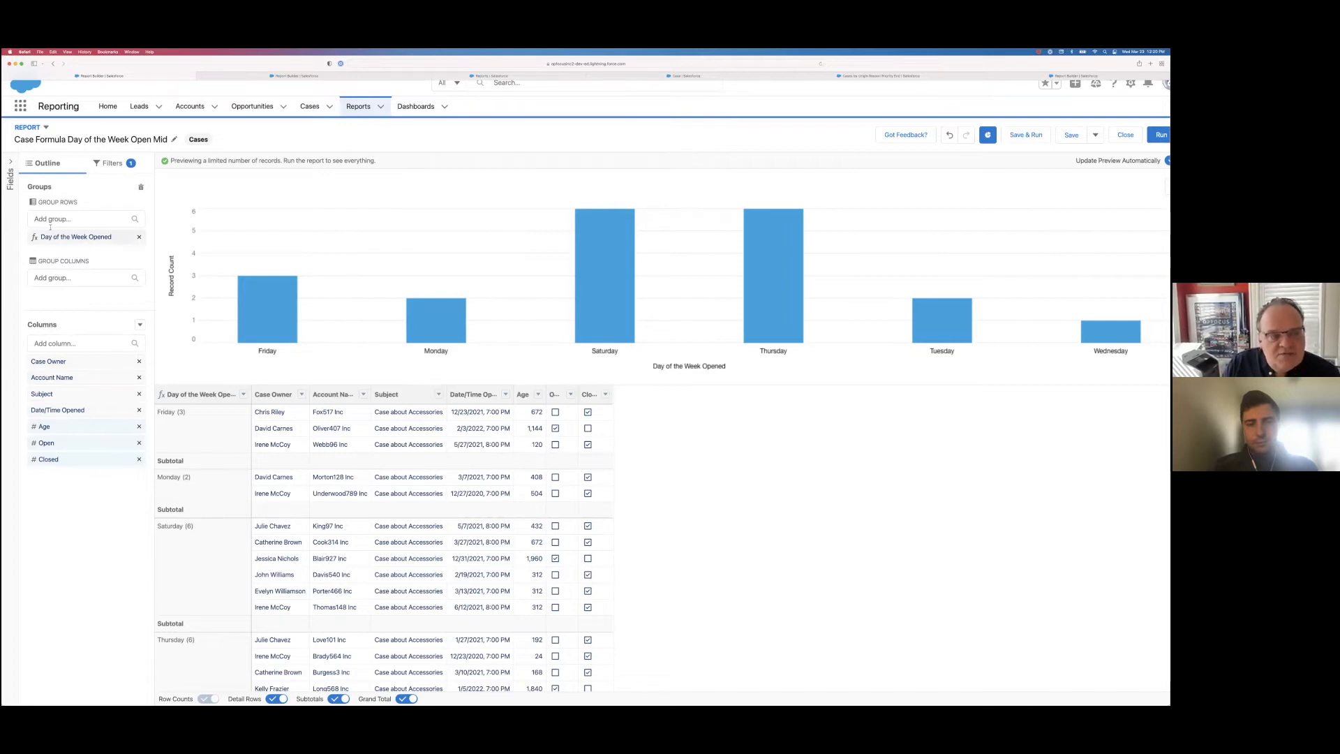
Look through the fields available for grouping the report rows alongside Day of the Week Opened
drag(74, 234, 65, 221)
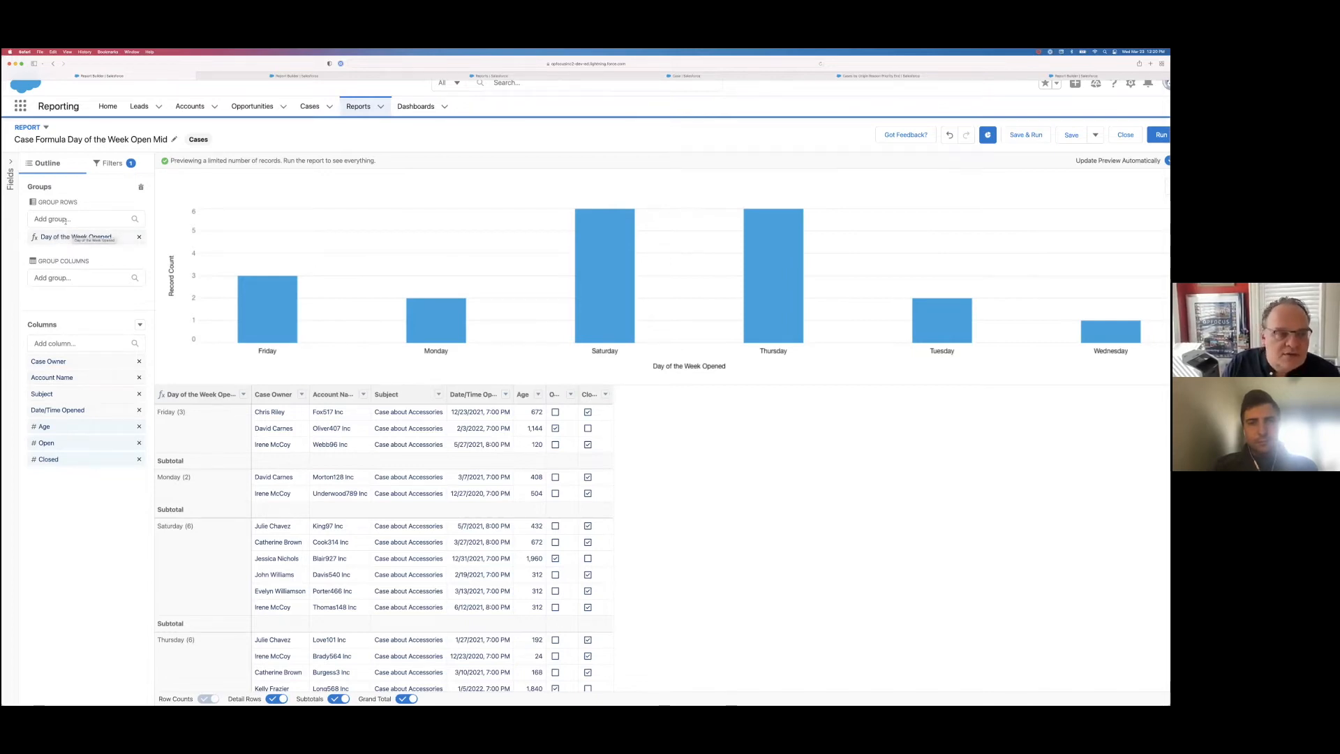
click(66, 221)
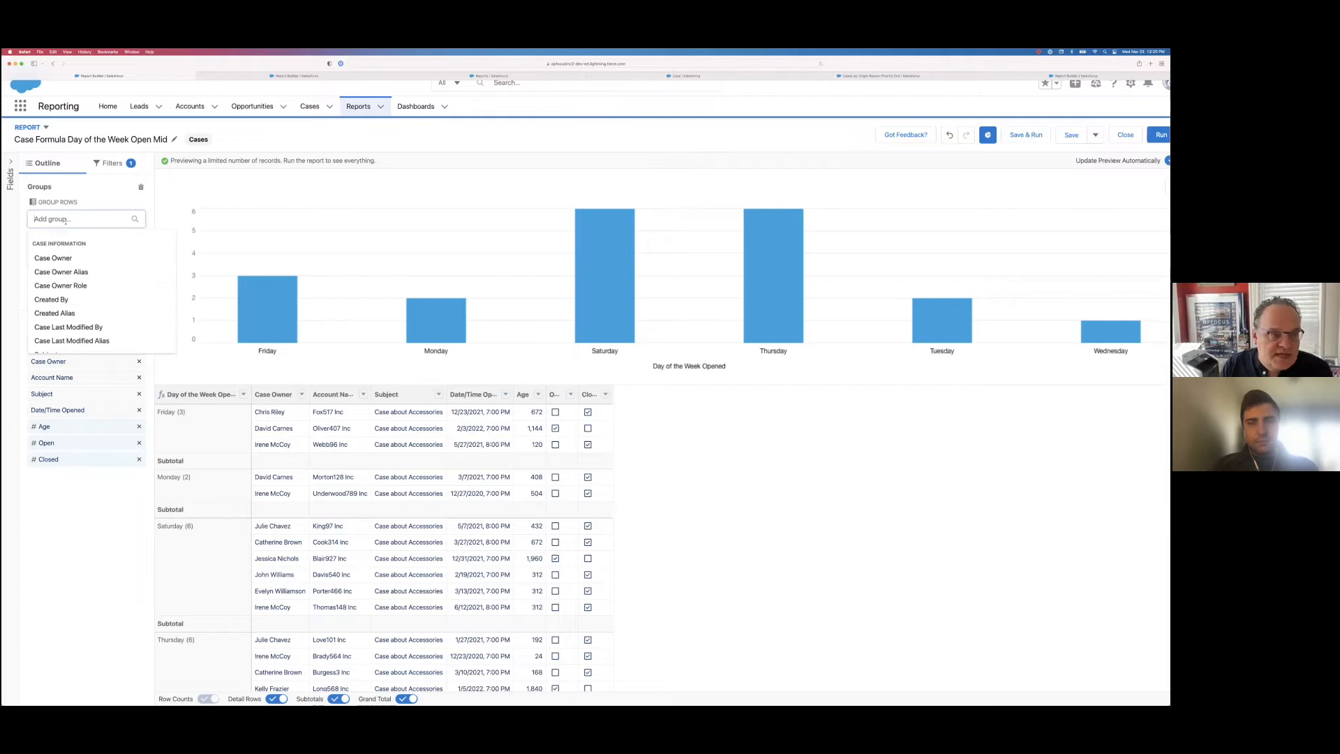
click(102, 194)
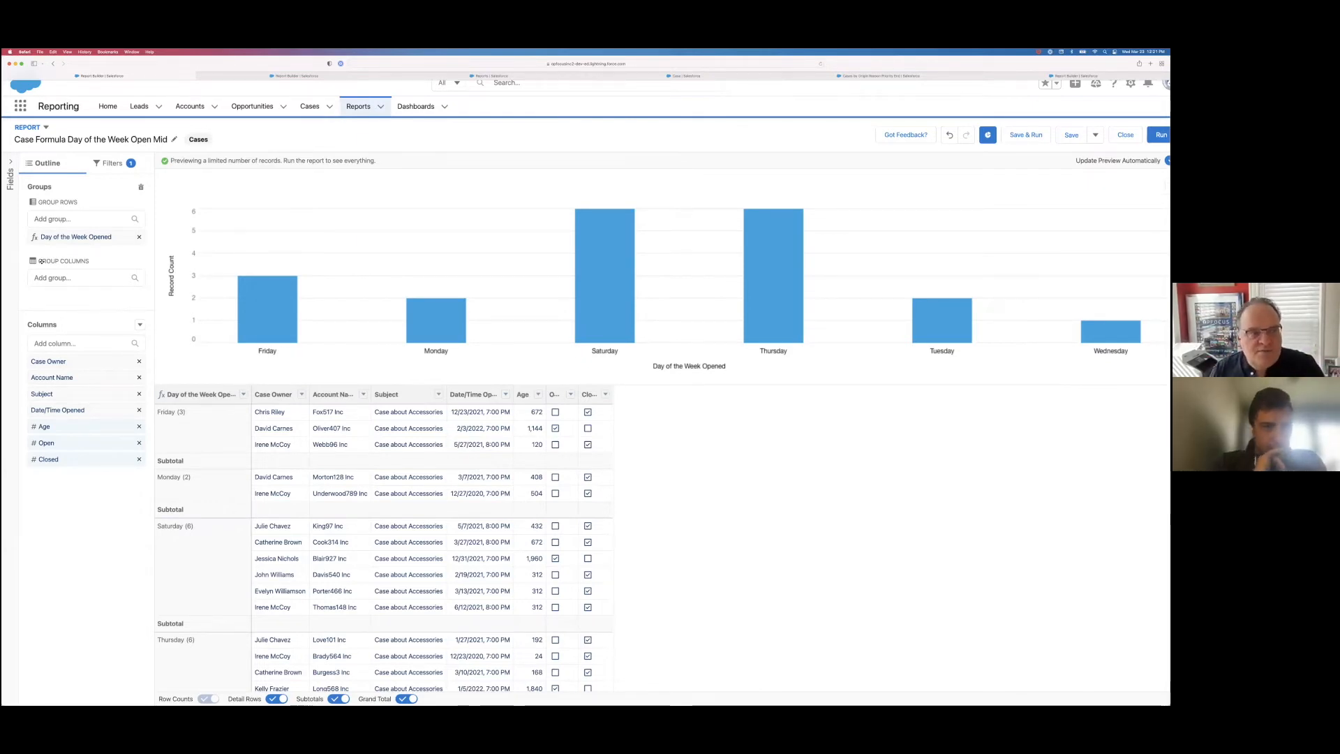
click(70, 218)
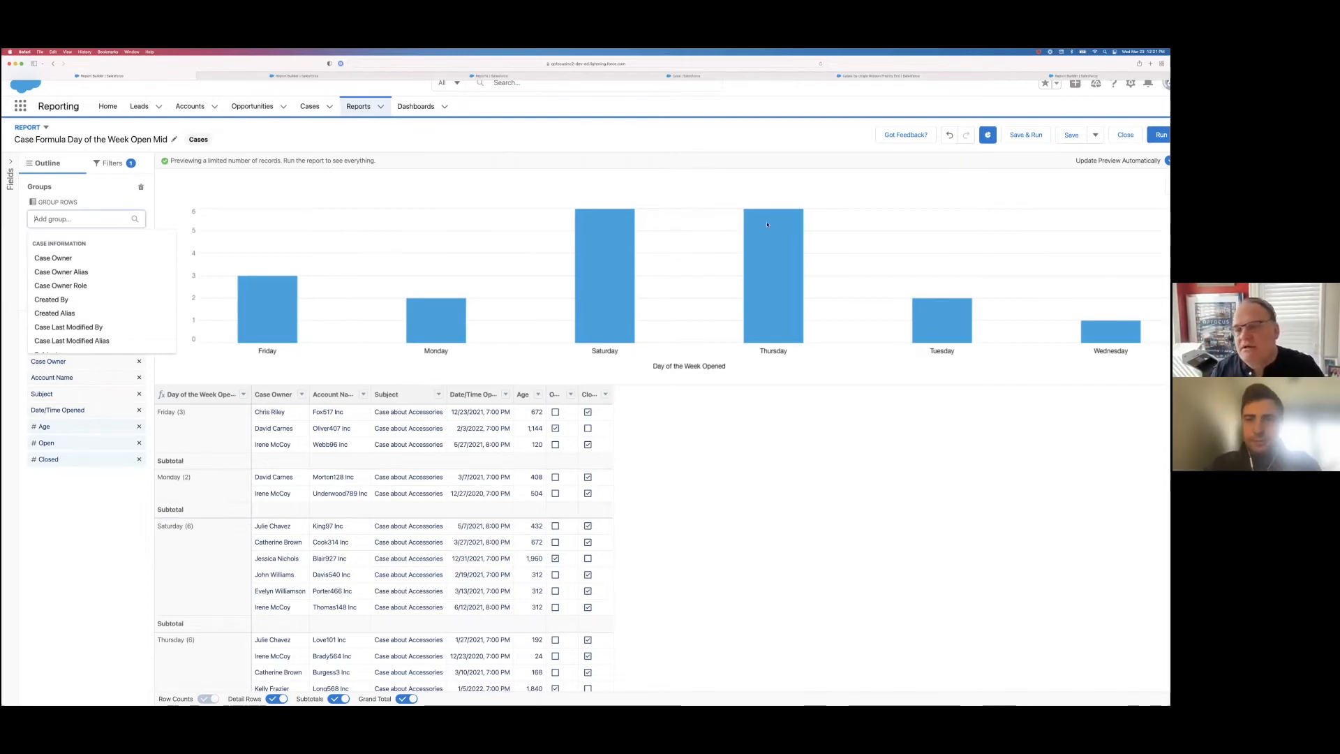
Hide the report's chart and show it again
click(987, 140)
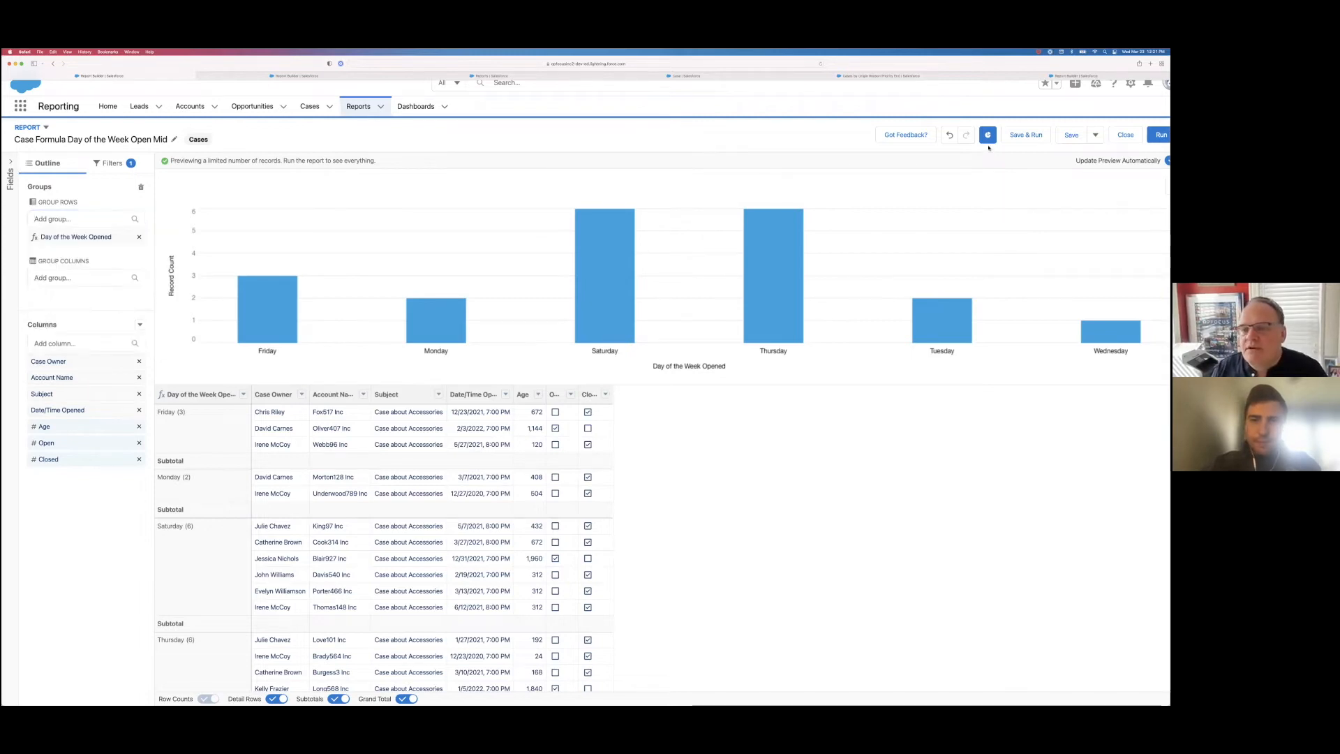
click(987, 137)
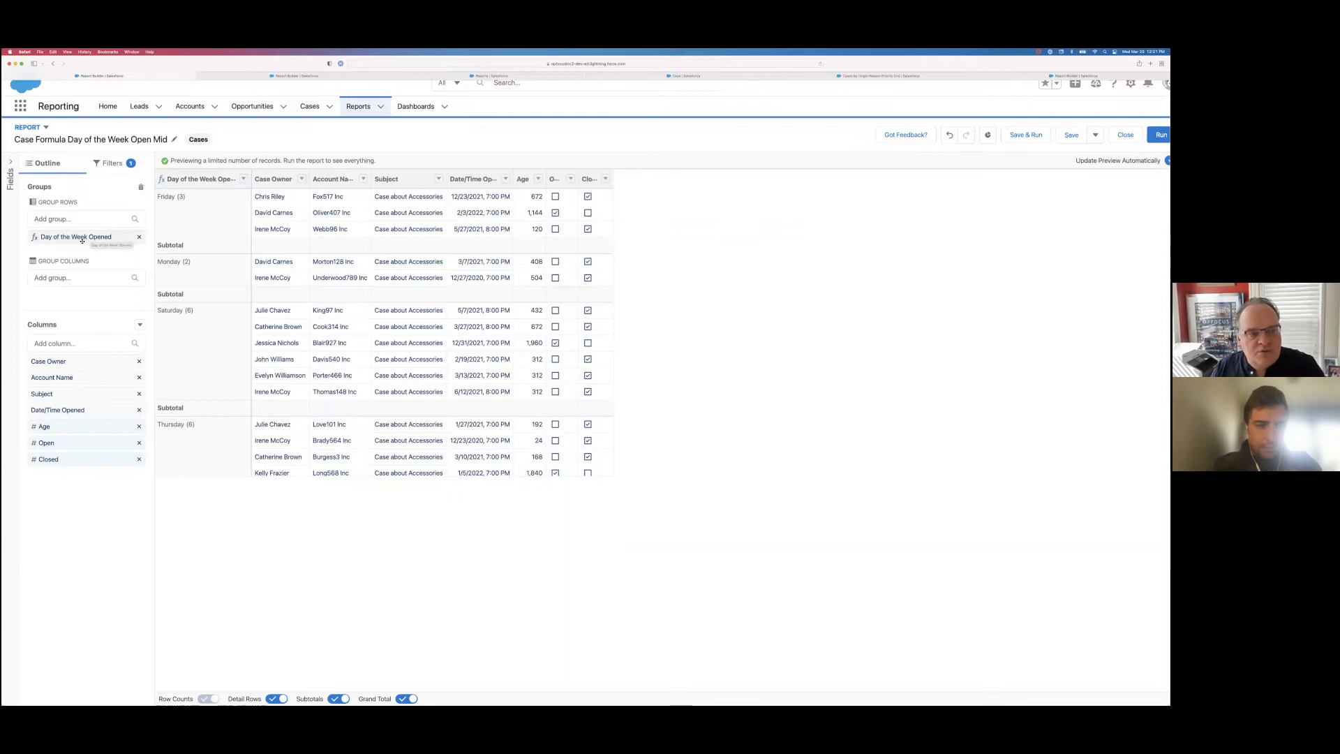
click(987, 136)
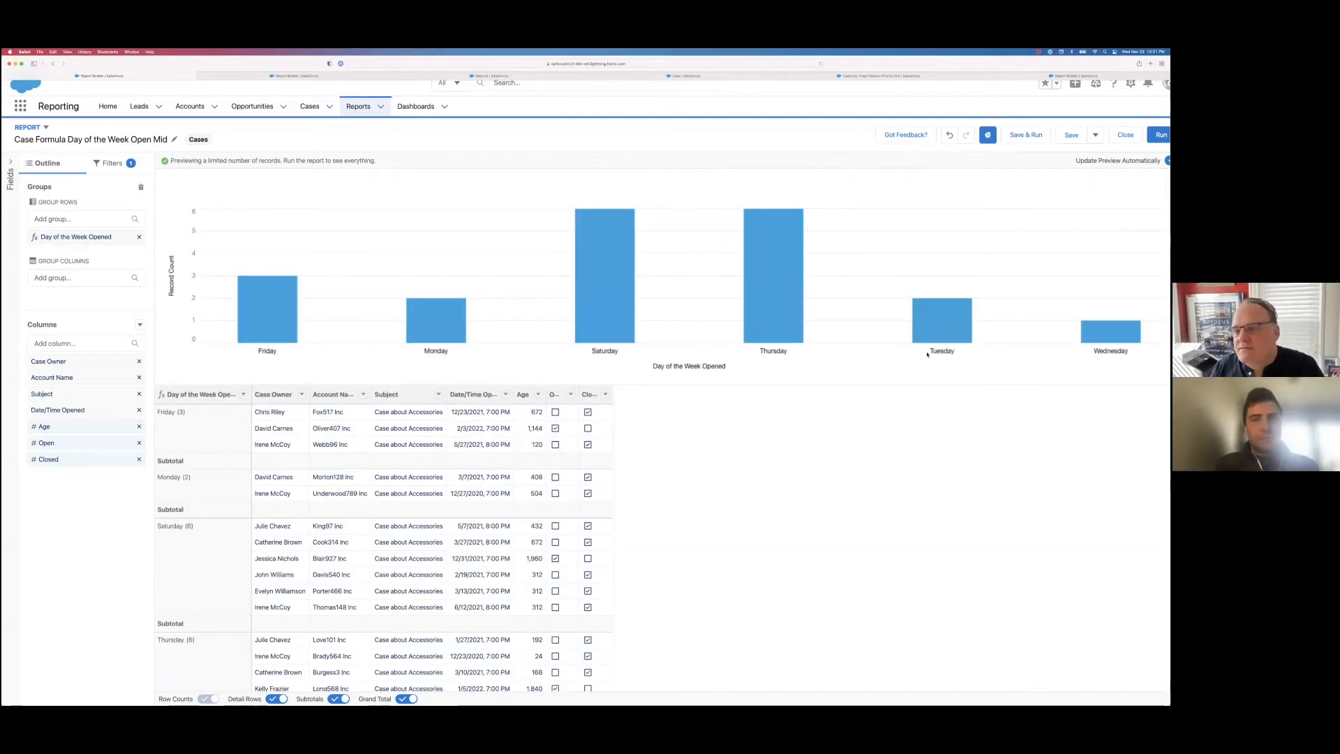
Open the chart's properties and review its display type and axis settings
scroll(586, 391, right, 3)
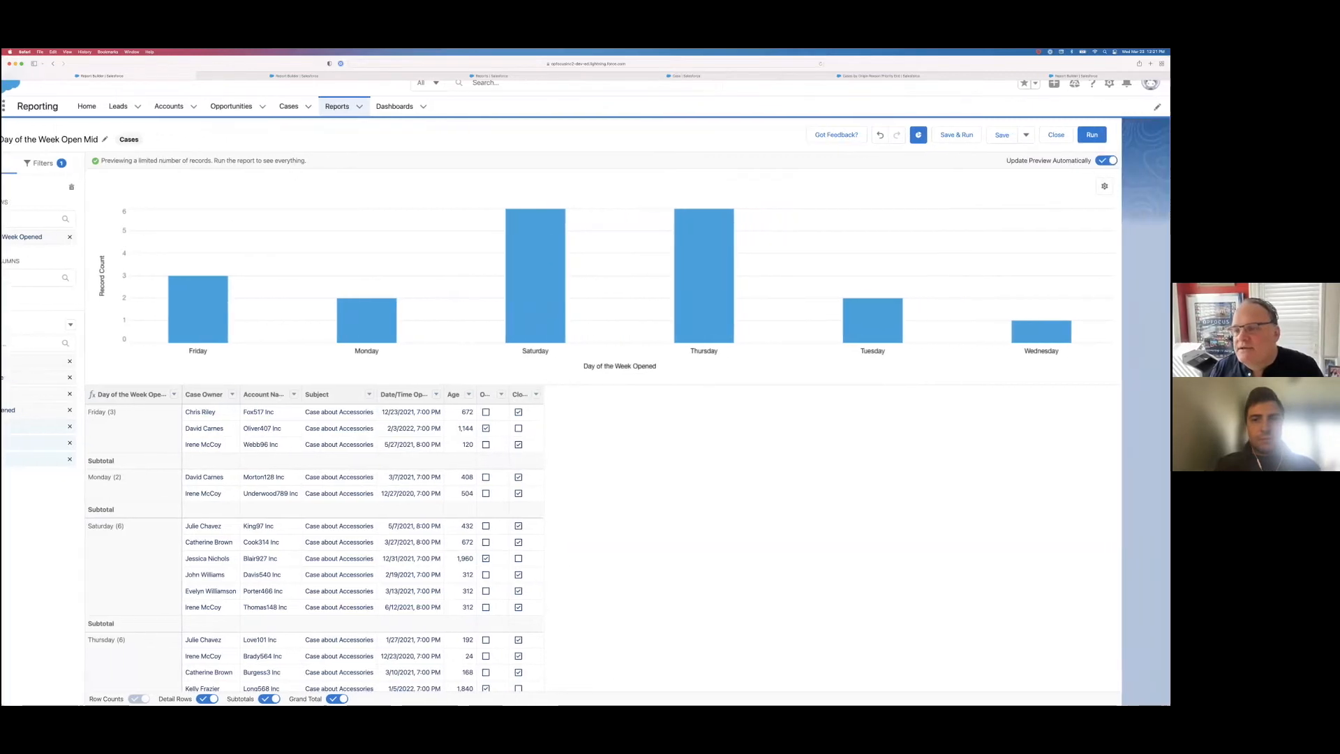
click(1103, 185)
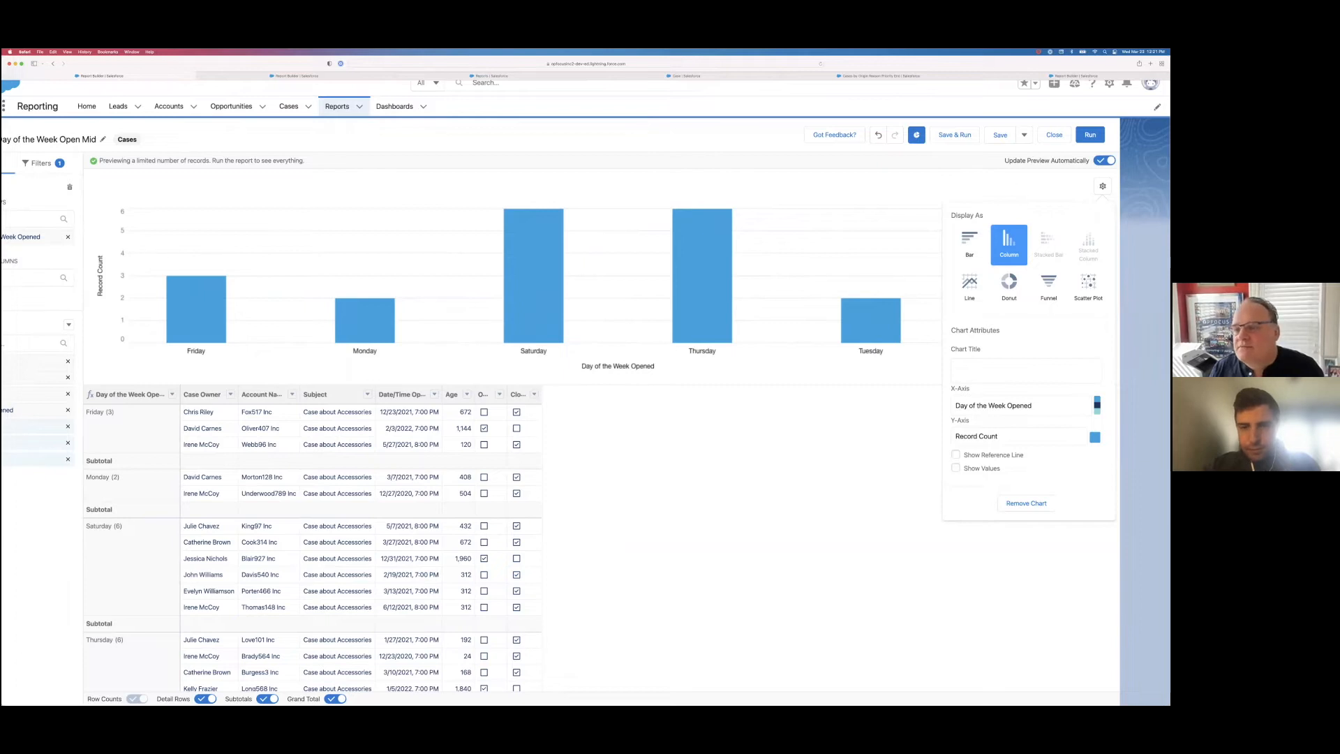
scroll(754, 185, left, 3)
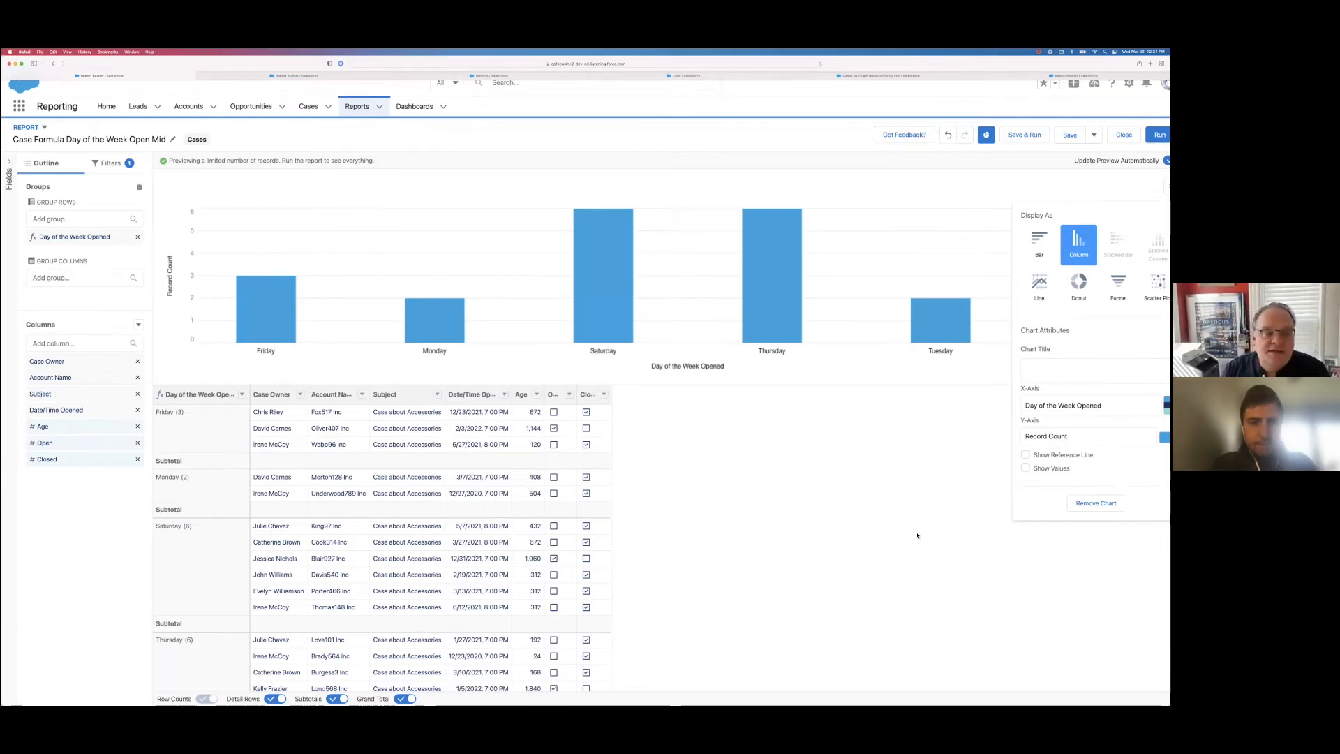
Reopen the Day of the Week Opened formula and examine its WEEKDAY expression and the Sunday case
click(78, 237)
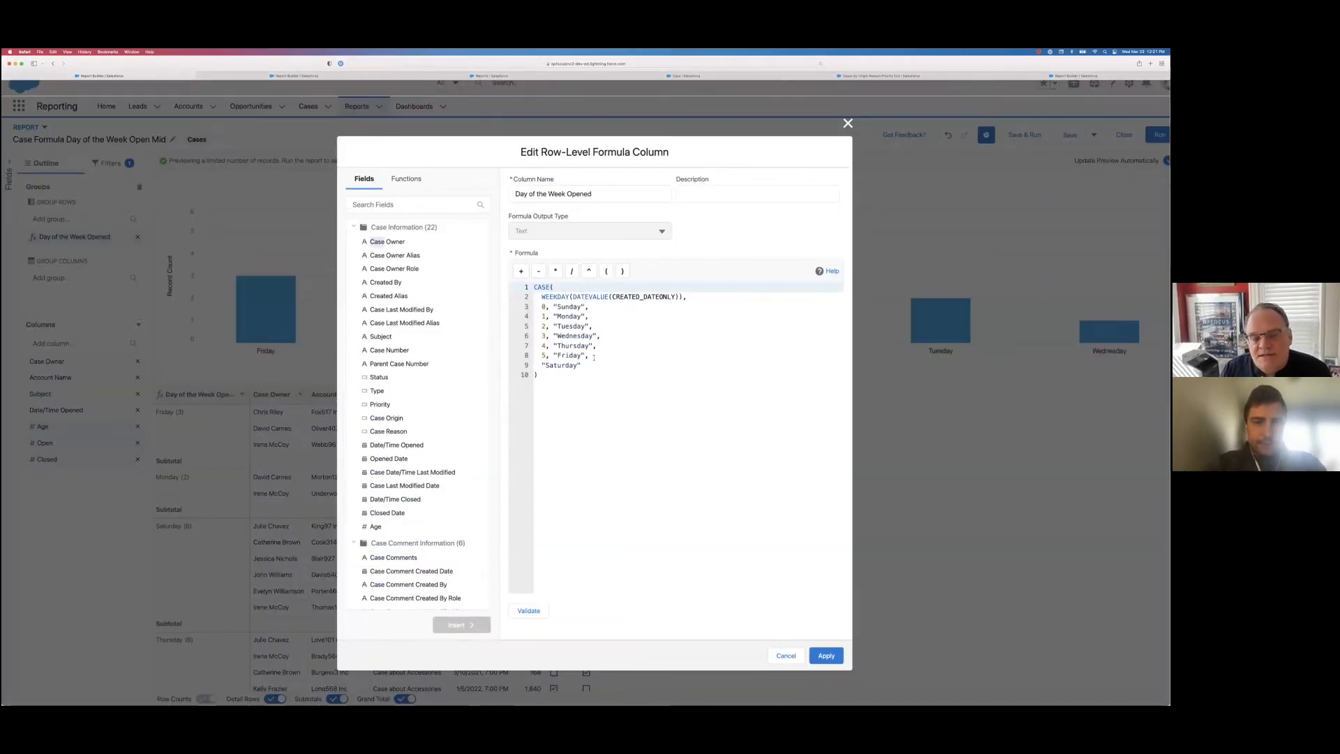
drag(591, 356, 532, 307)
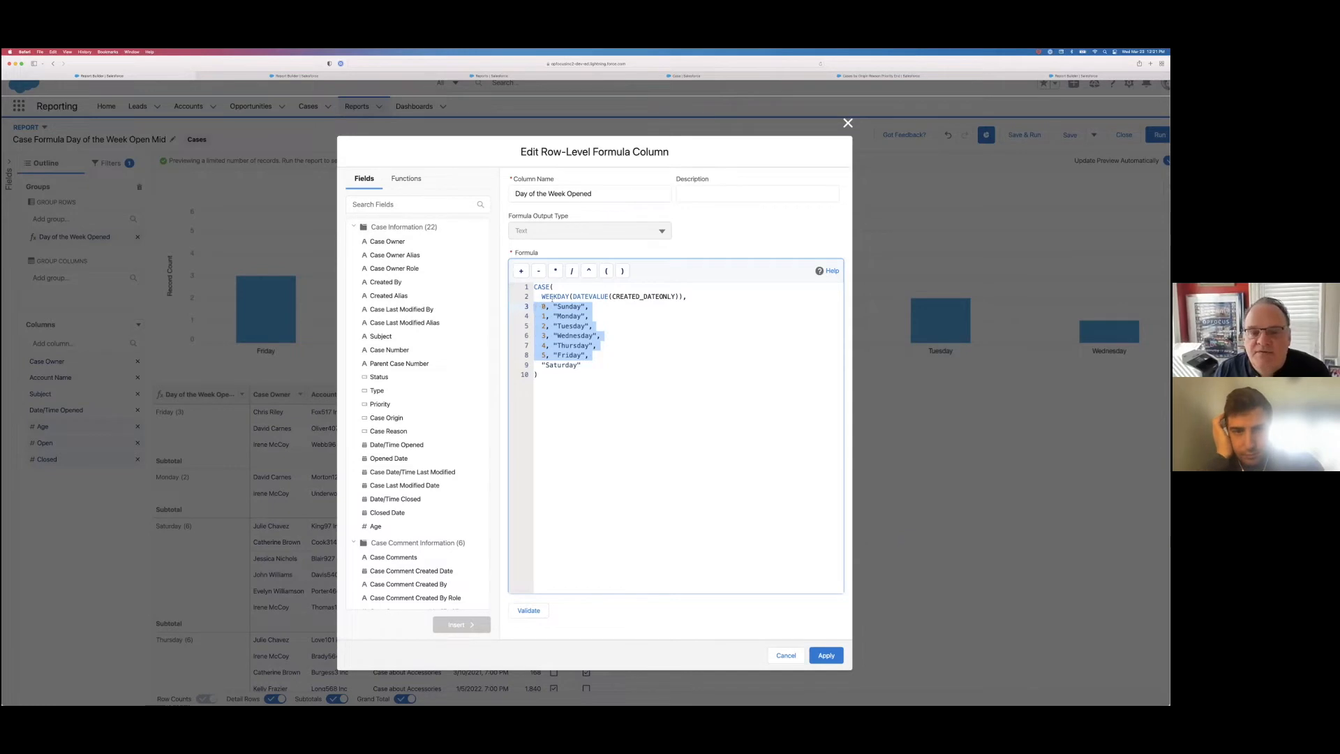
drag(543, 296, 659, 297)
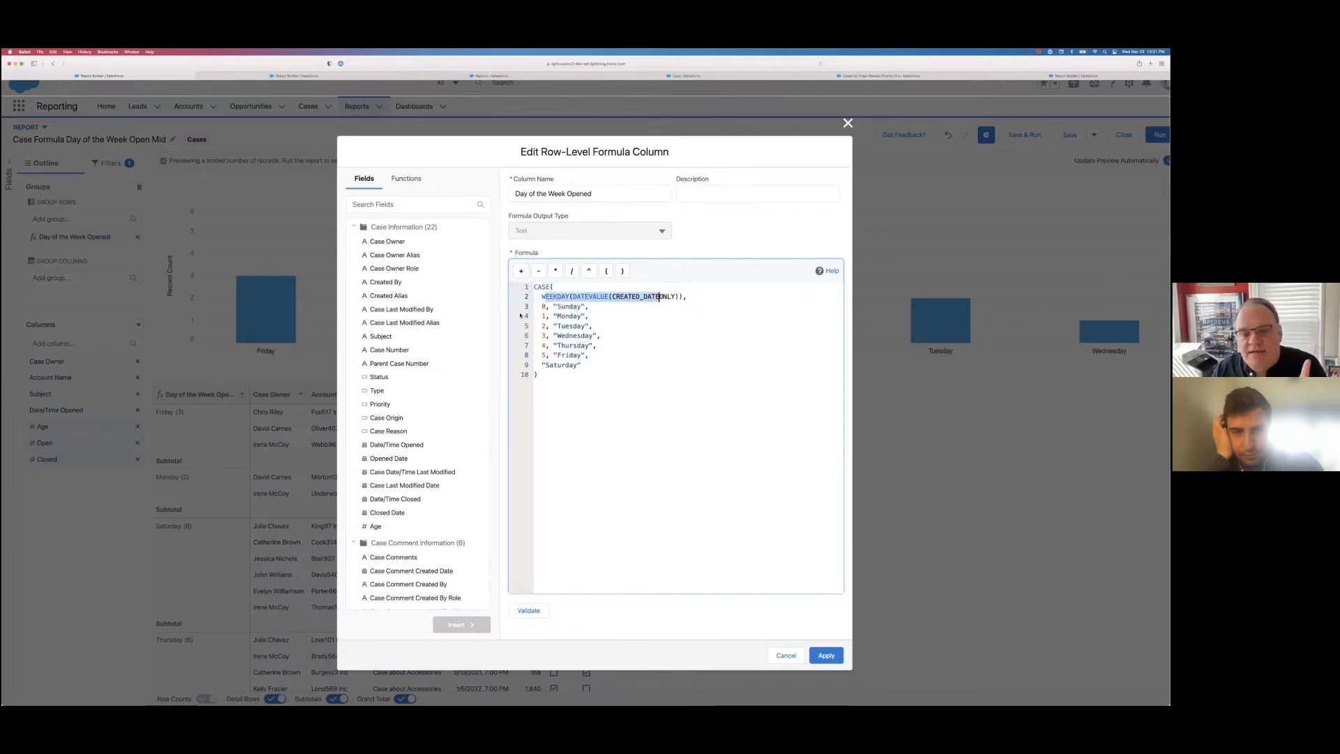
drag(551, 306, 589, 306)
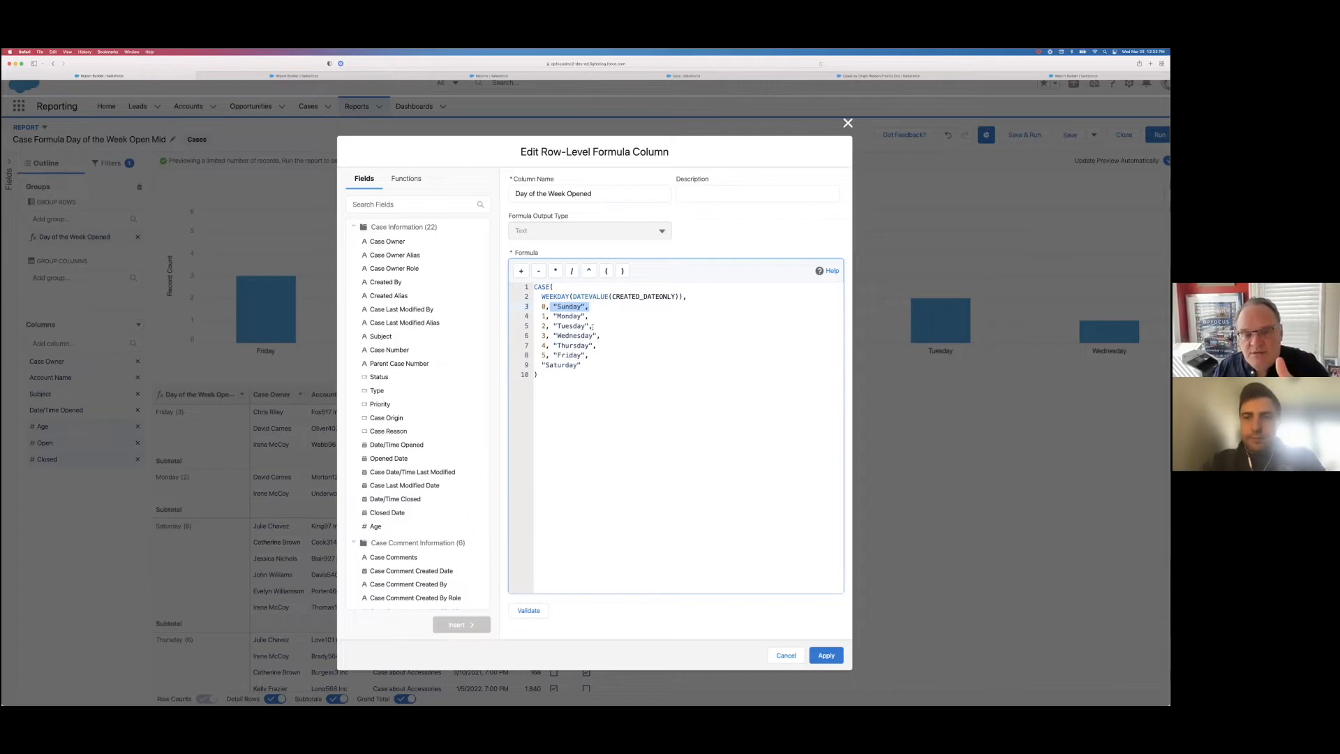
Examine the formula's Friday case and the Saturday default value at the end of the CASE expression
click(597, 357)
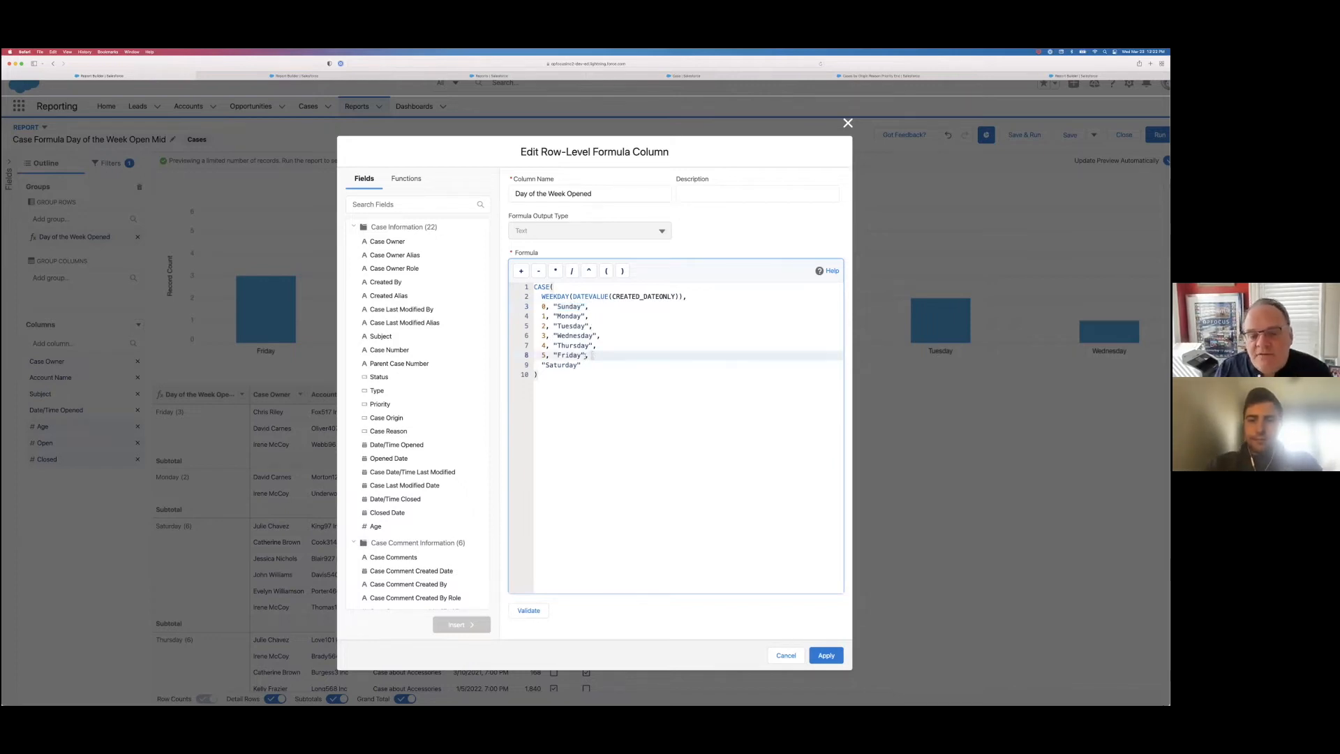
key(shift+alt+Left)
key(shift+alt+Left)
key(shift+alt+Left)
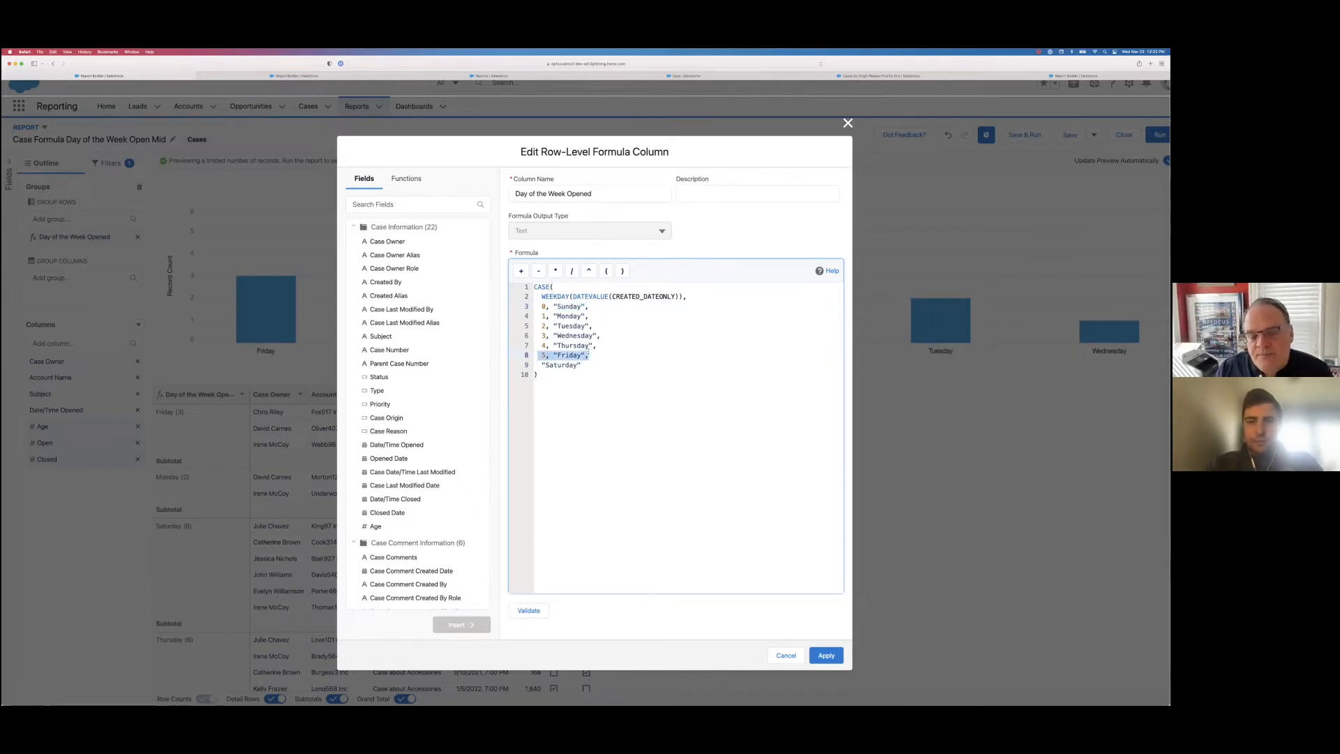
click(593, 367)
key(shift+alt+Left)
key(shift+alt+Left)
key(shift+alt+Left)
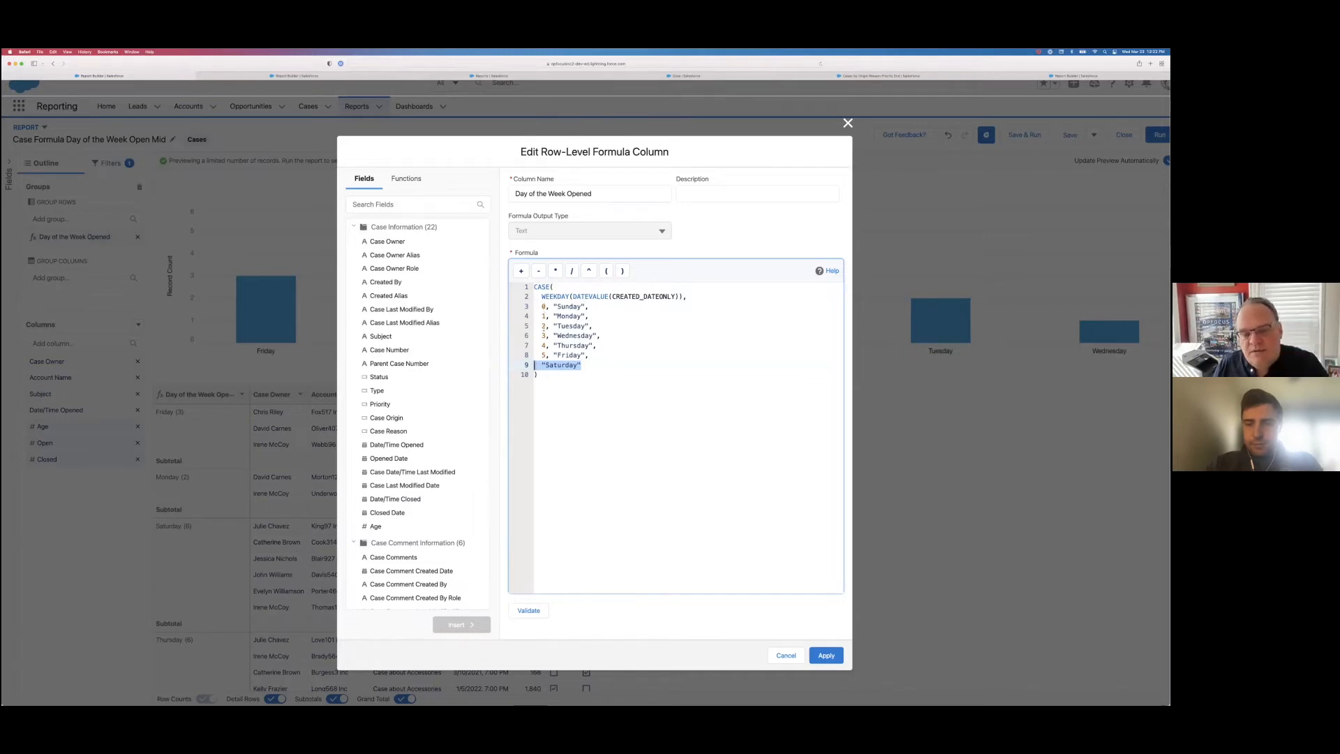
click(588, 367)
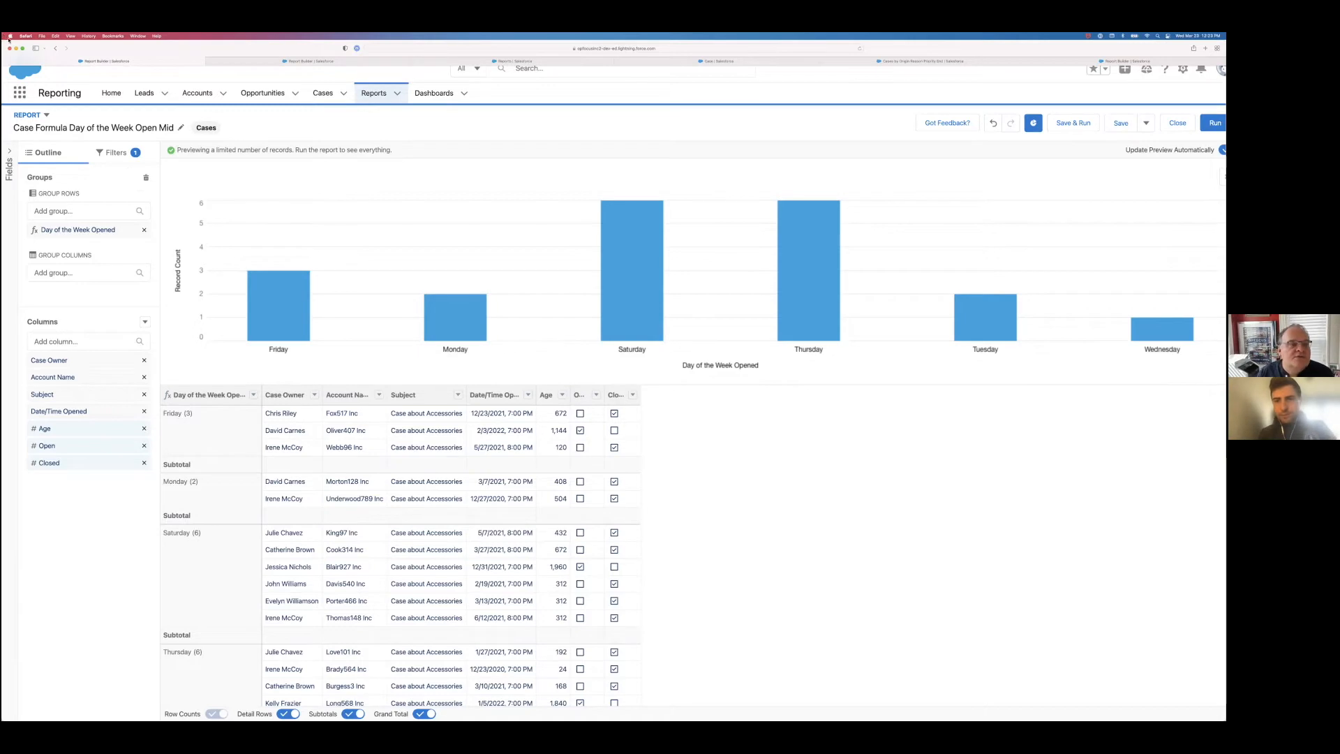
Switch to the Case Formula Day of the Week Opened report and examine the number-prefixed day labels in its row-level formula
click(9, 61)
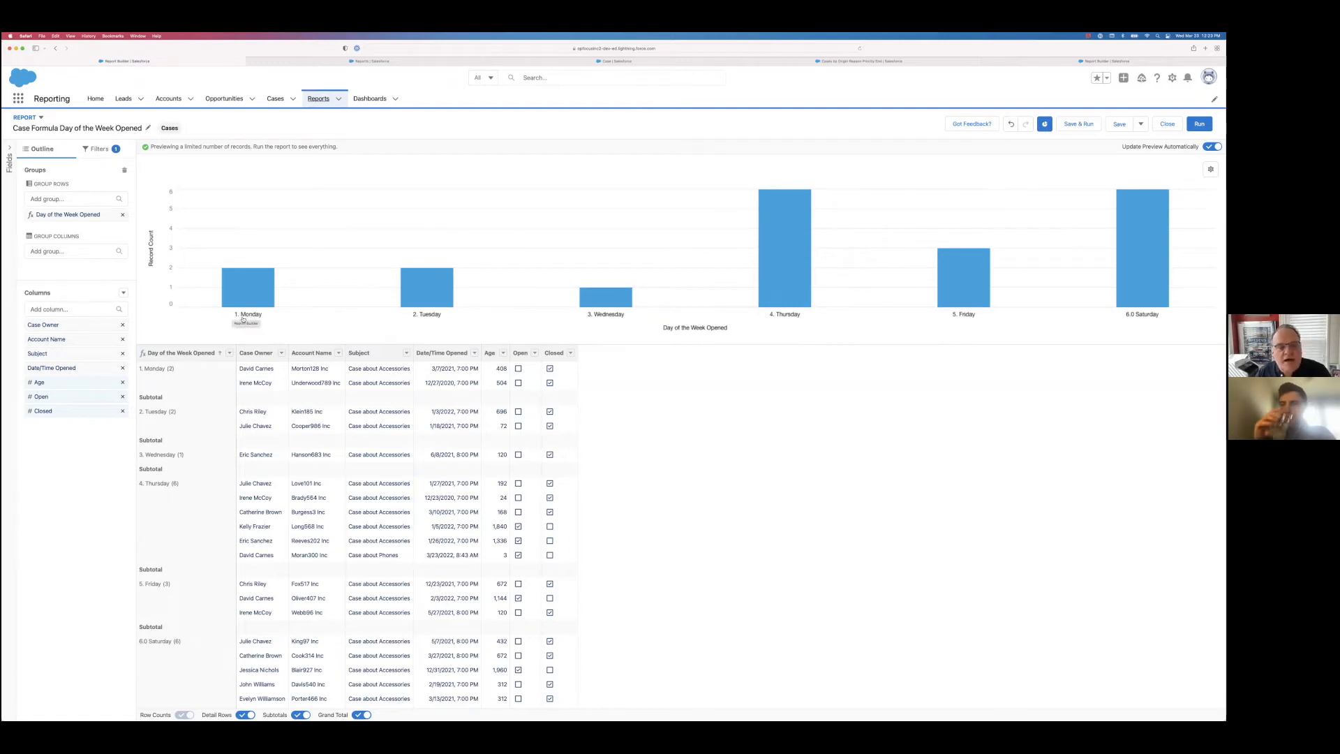
click(82, 215)
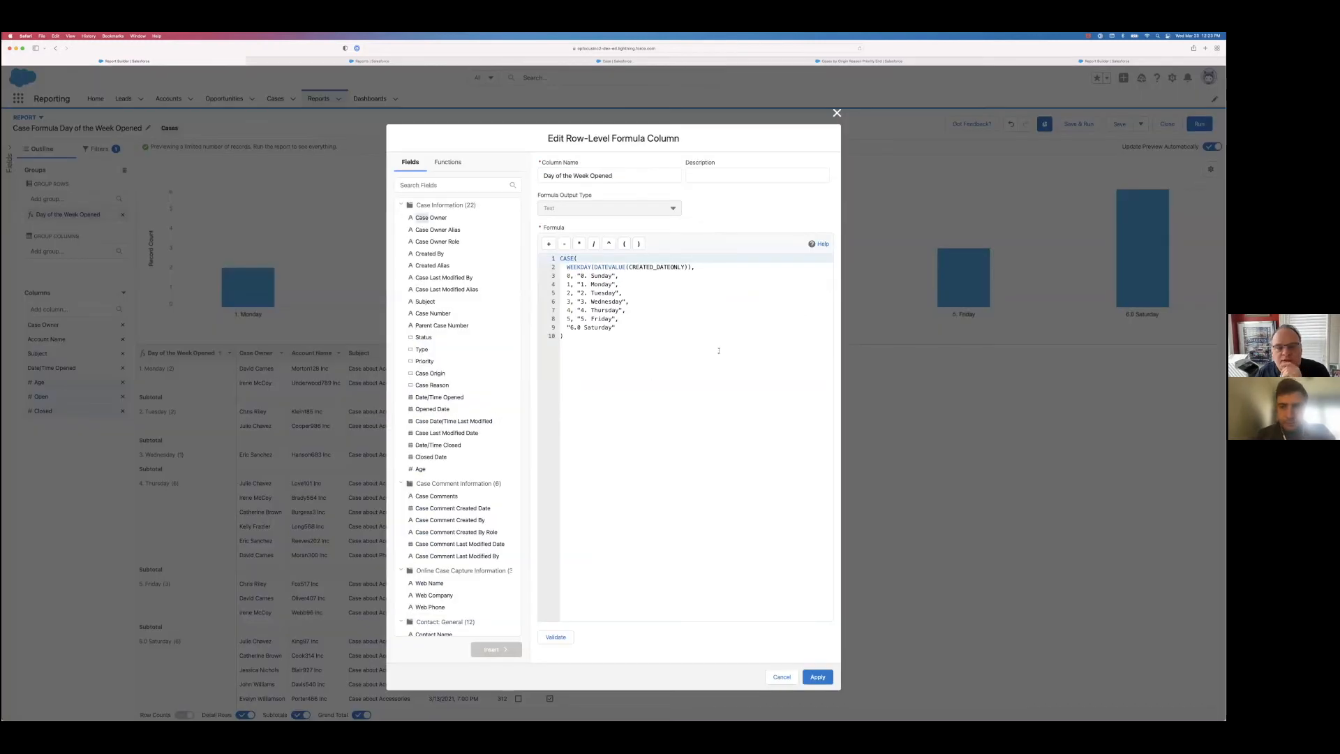
drag(577, 275, 592, 276)
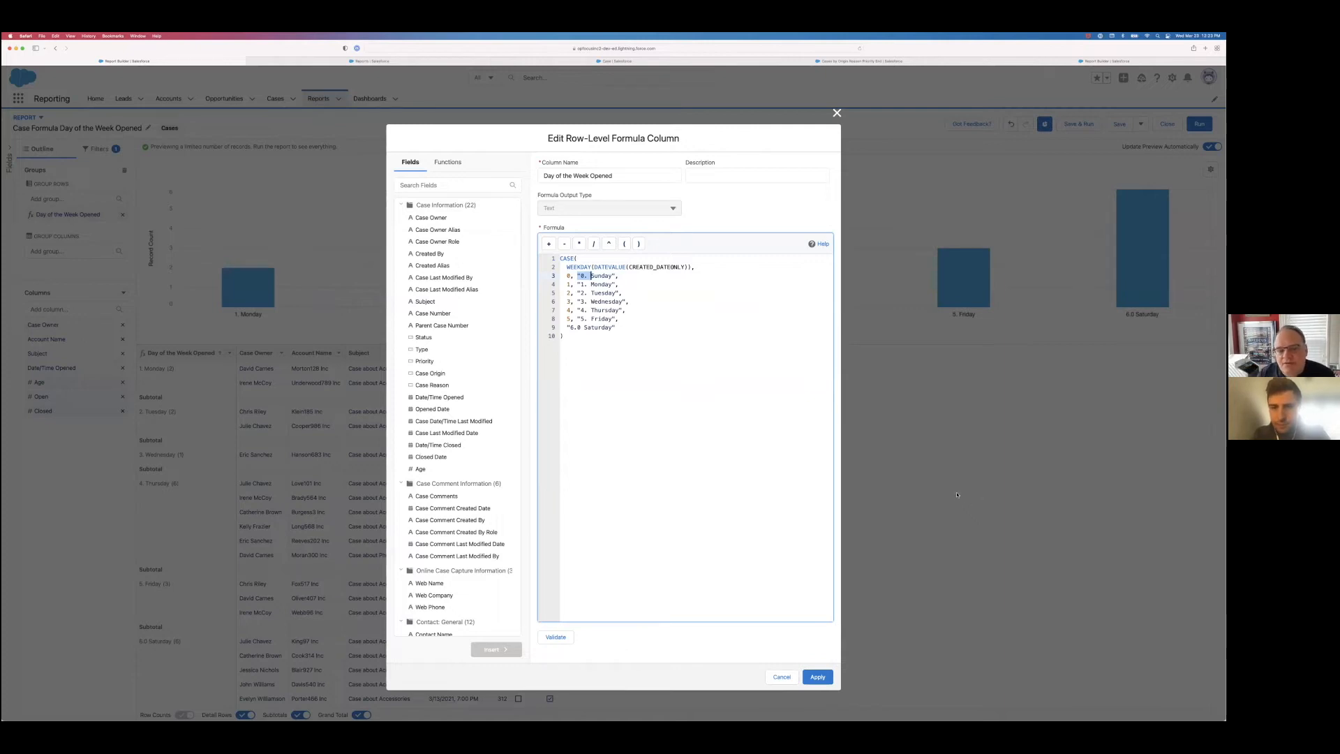
click(584, 337)
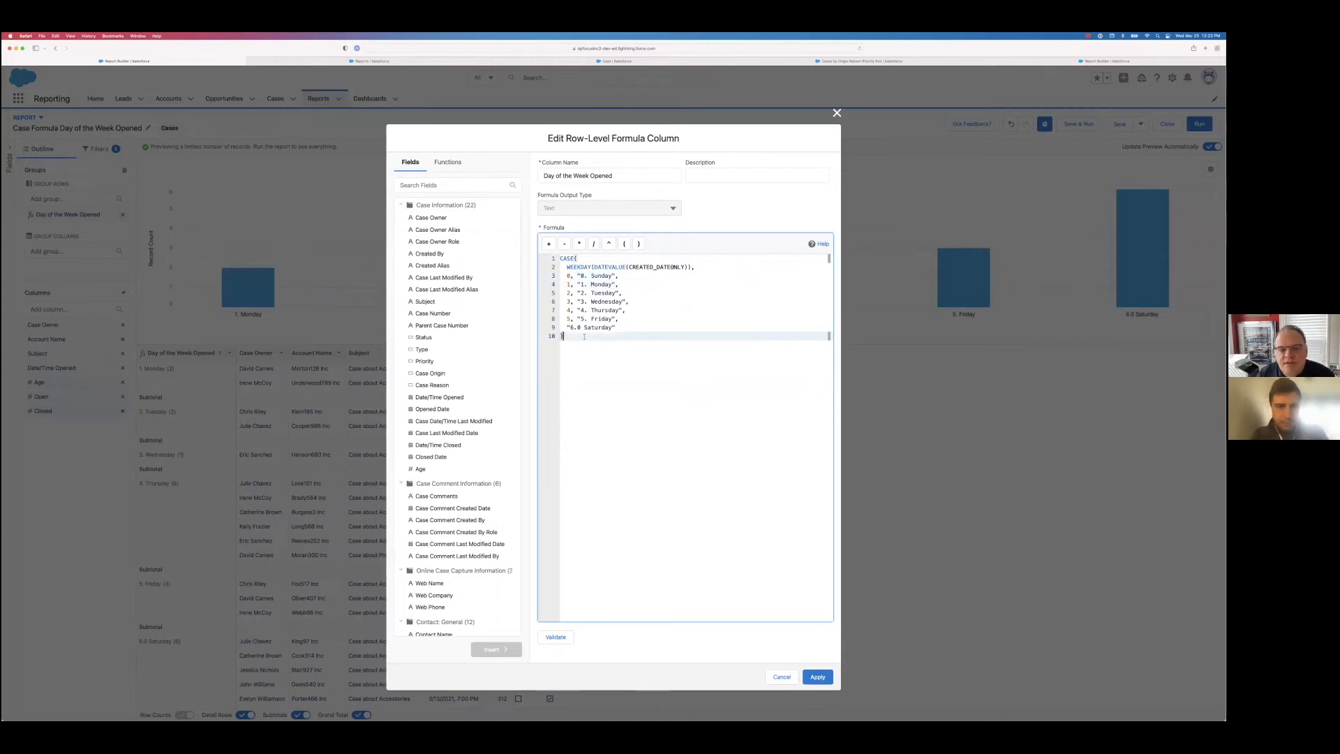
Close the Day of the Week Opened formula editor and hide the report's detail rows
drag(575, 333, 548, 262)
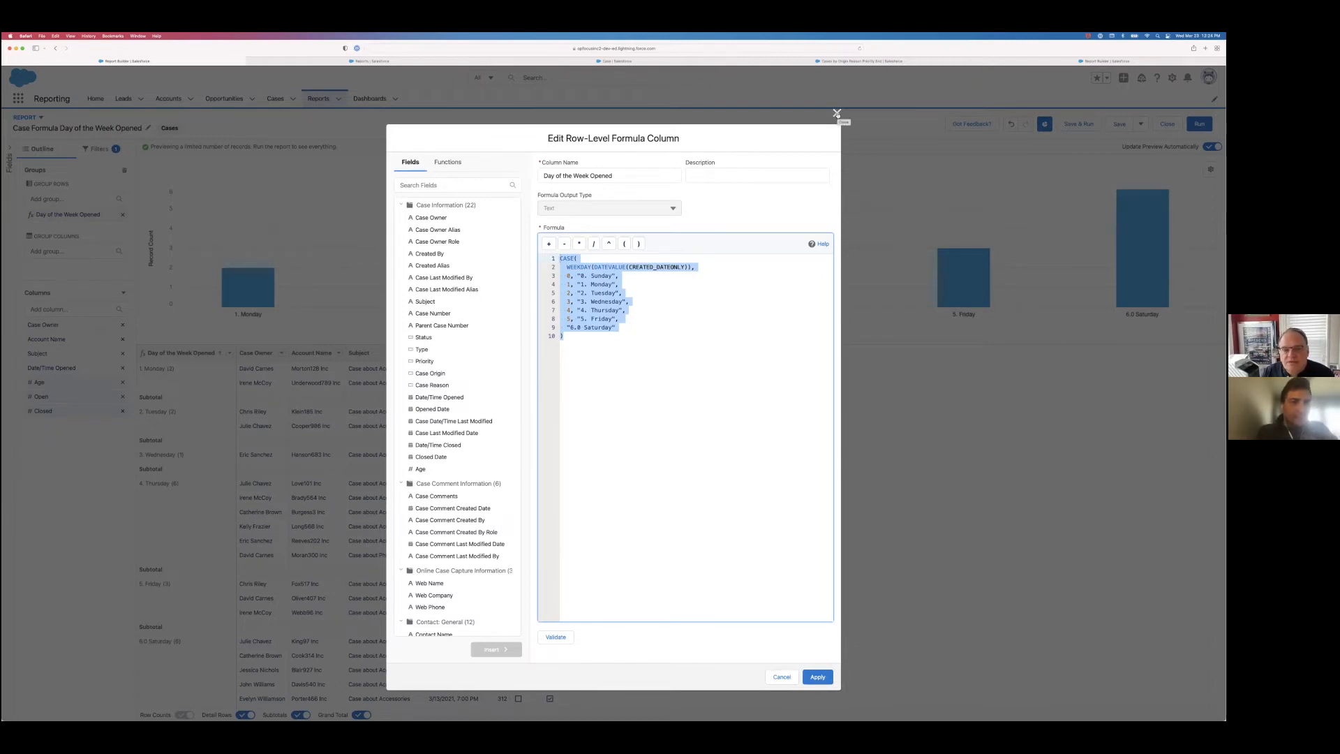
click(837, 113)
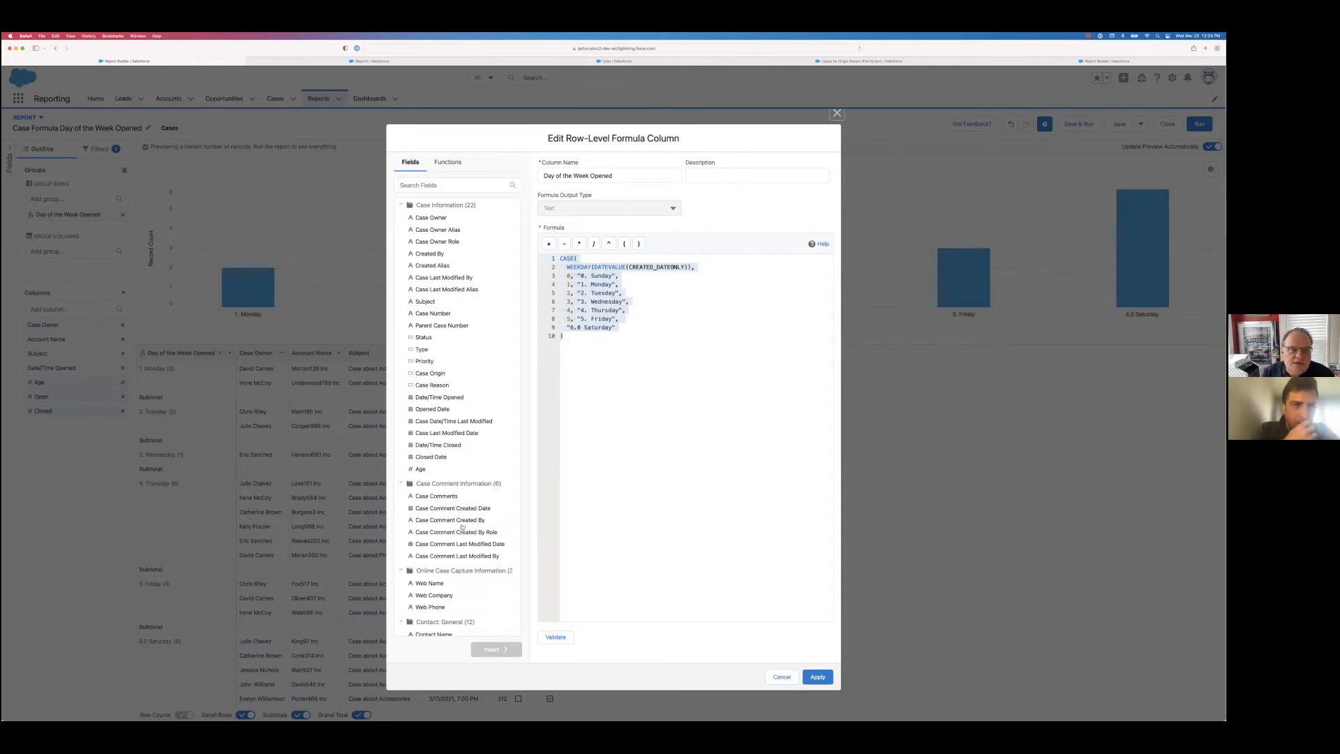
click(836, 114)
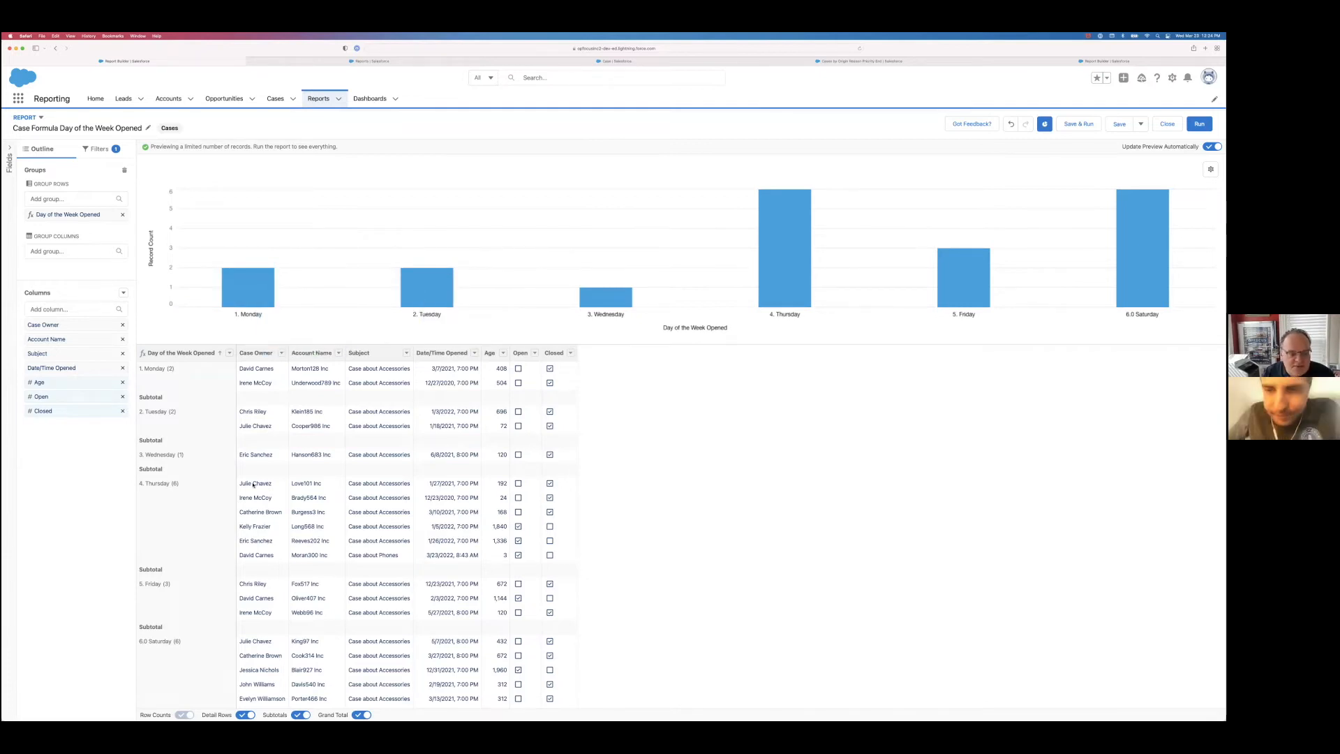
click(246, 715)
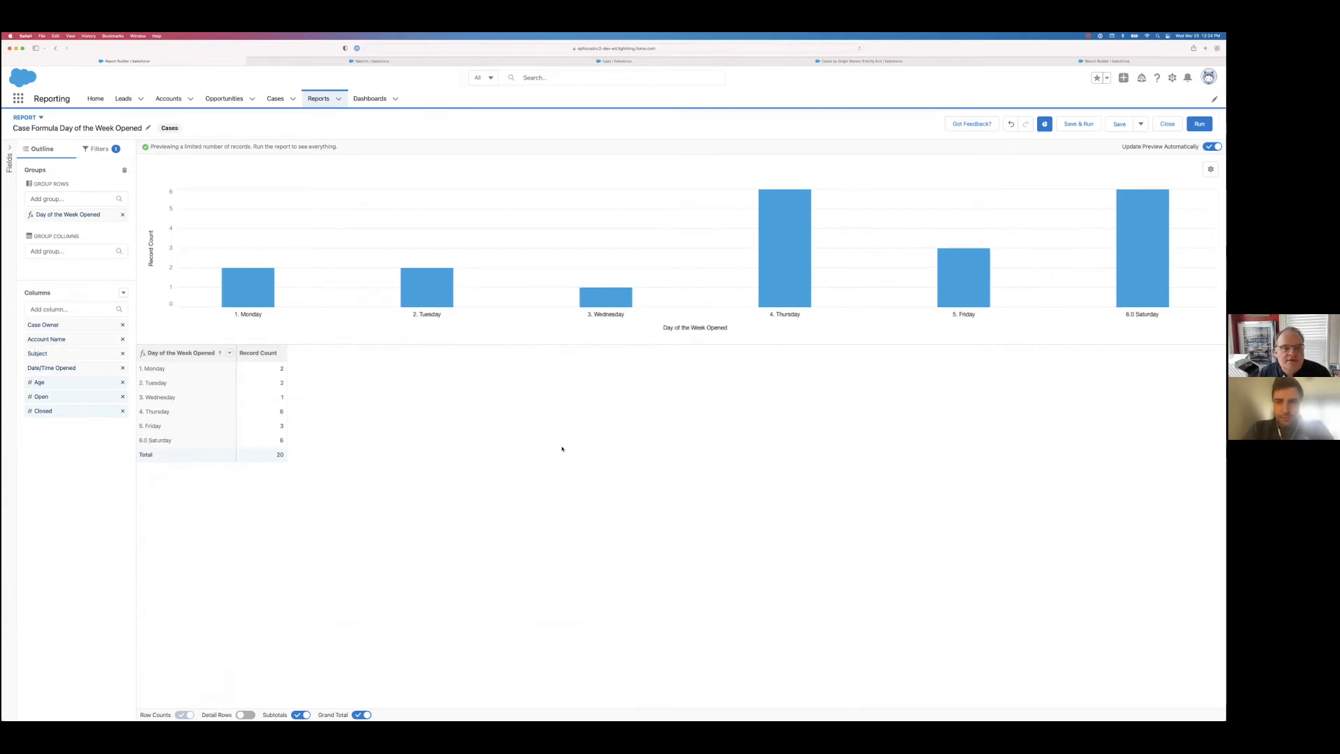
key(super+Tab)
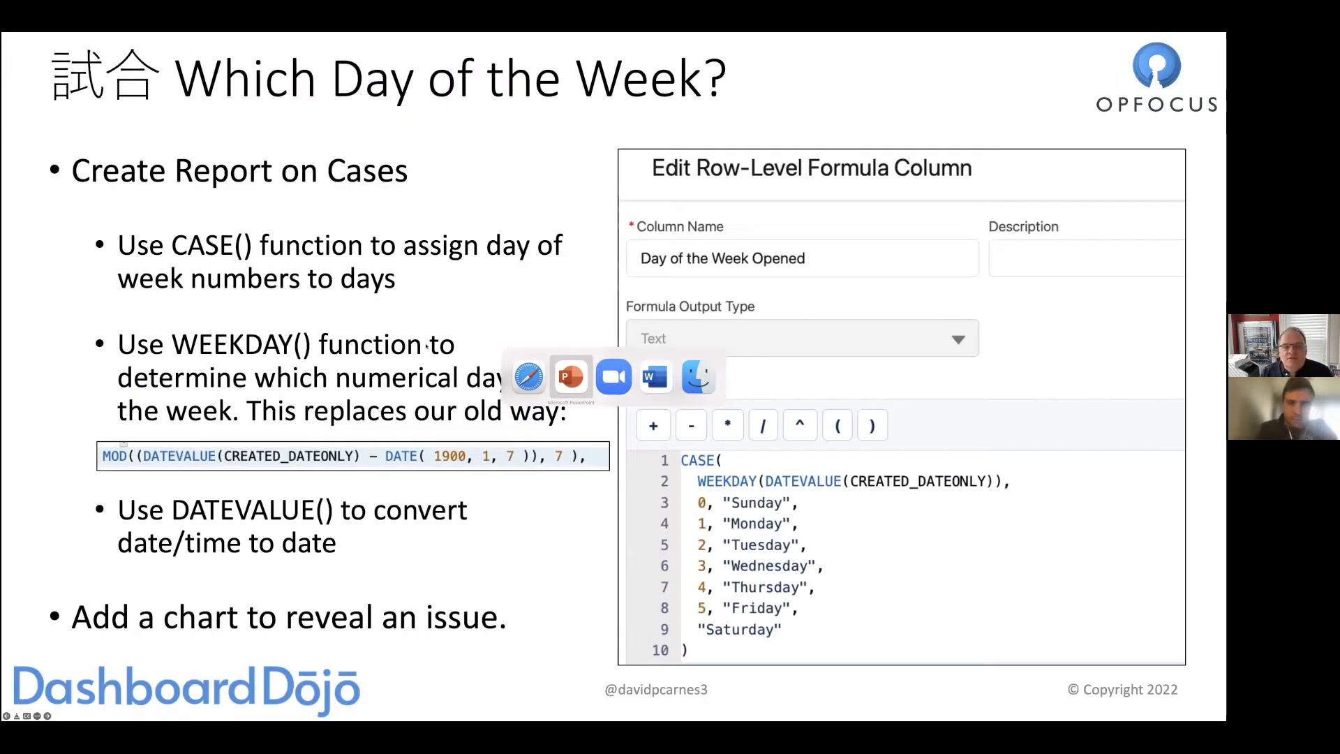
key(Right)
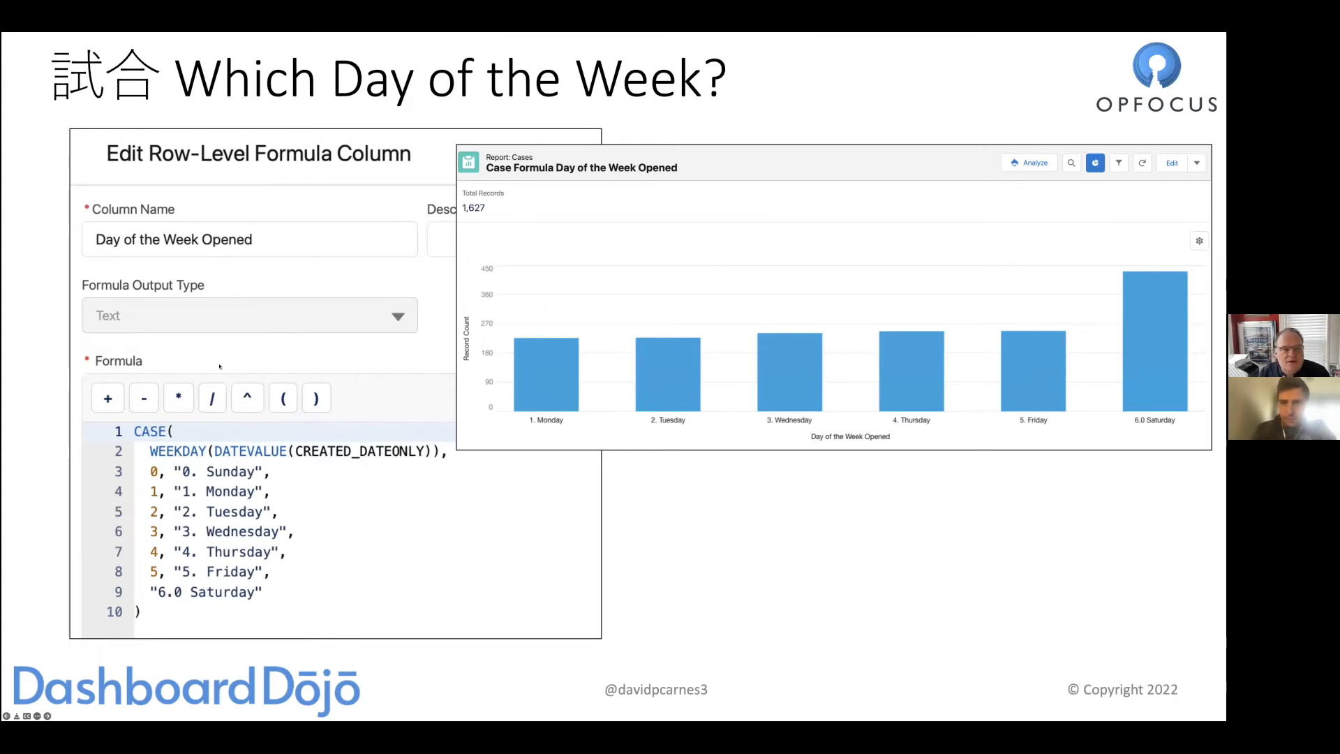
key(Right)
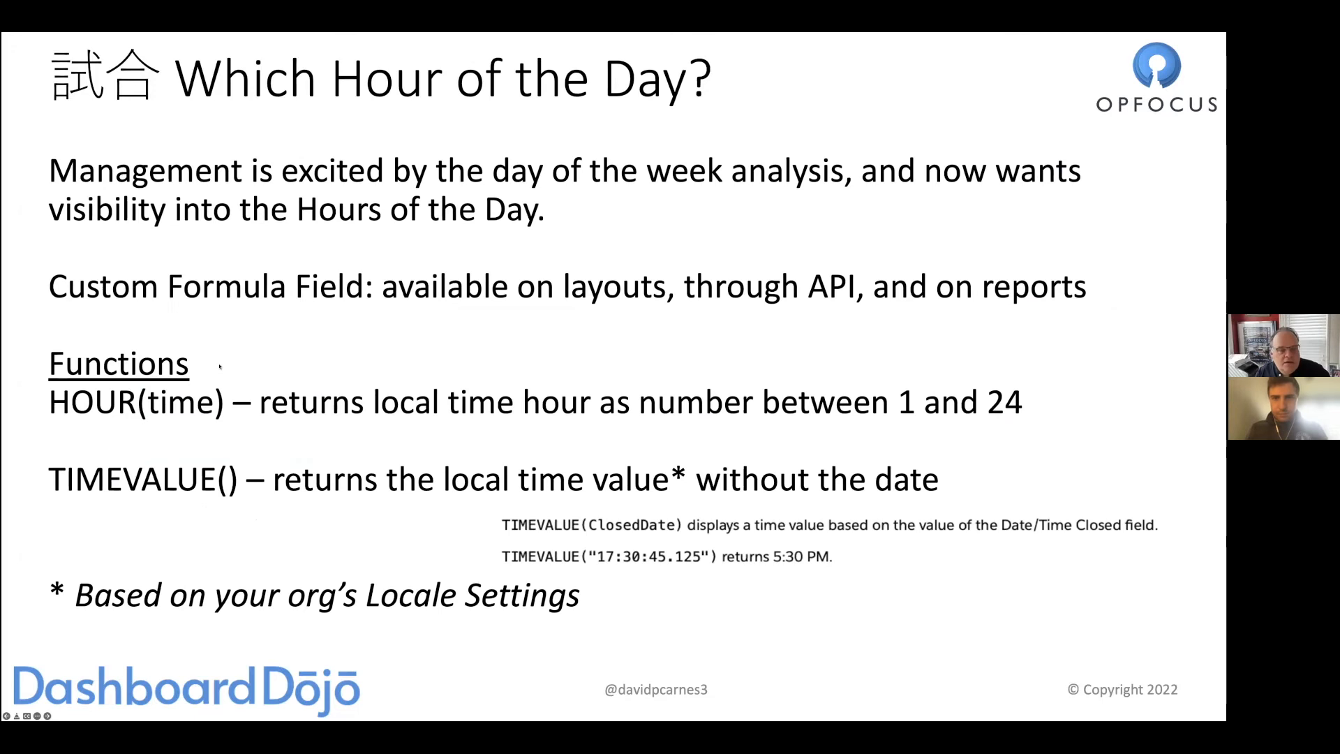
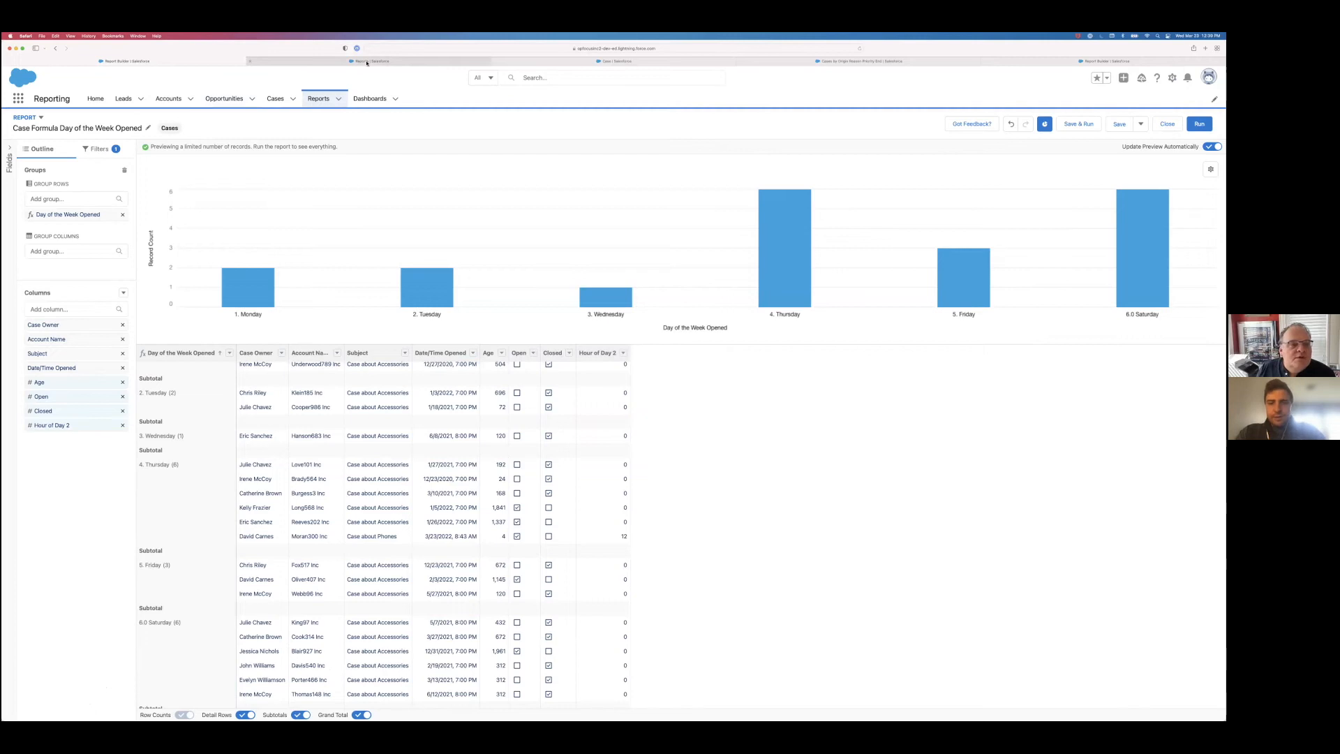
Switch to the Cases by Origin Reason Priority End report and open it for editing
click(620, 62)
click(858, 62)
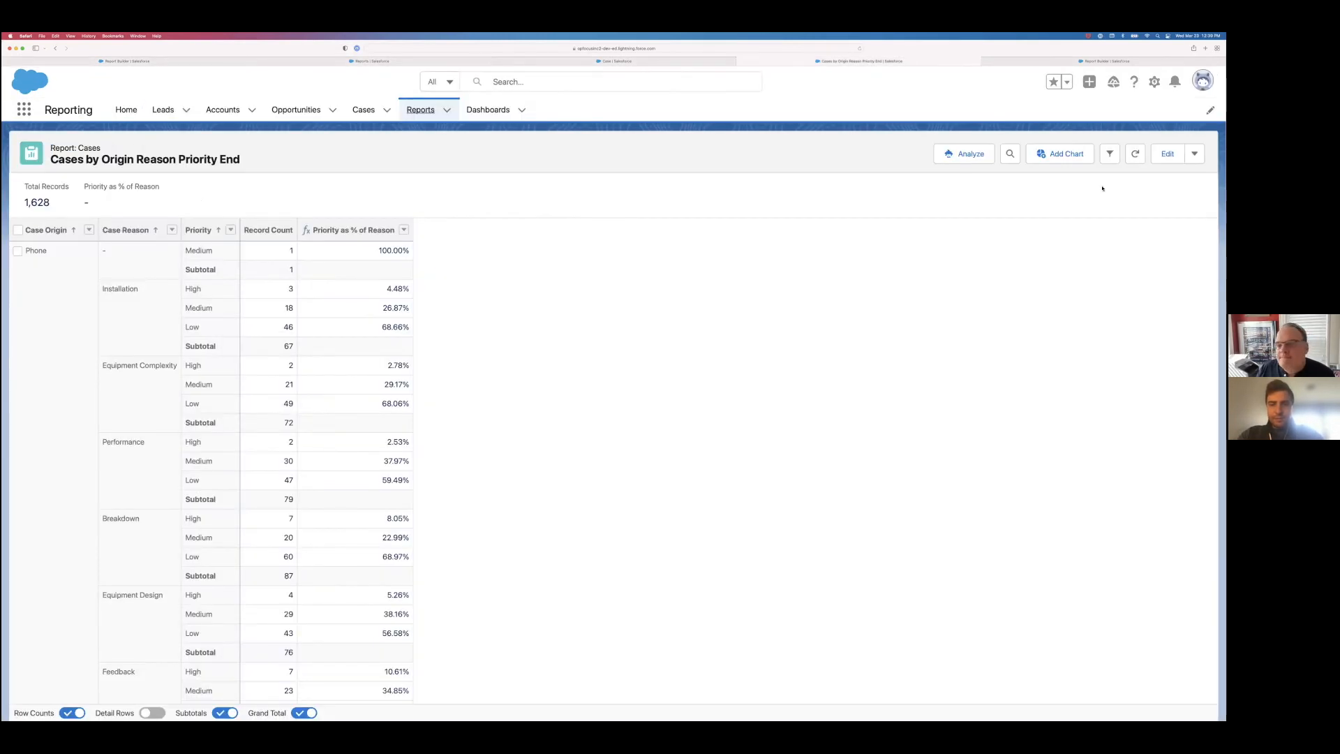
click(1167, 154)
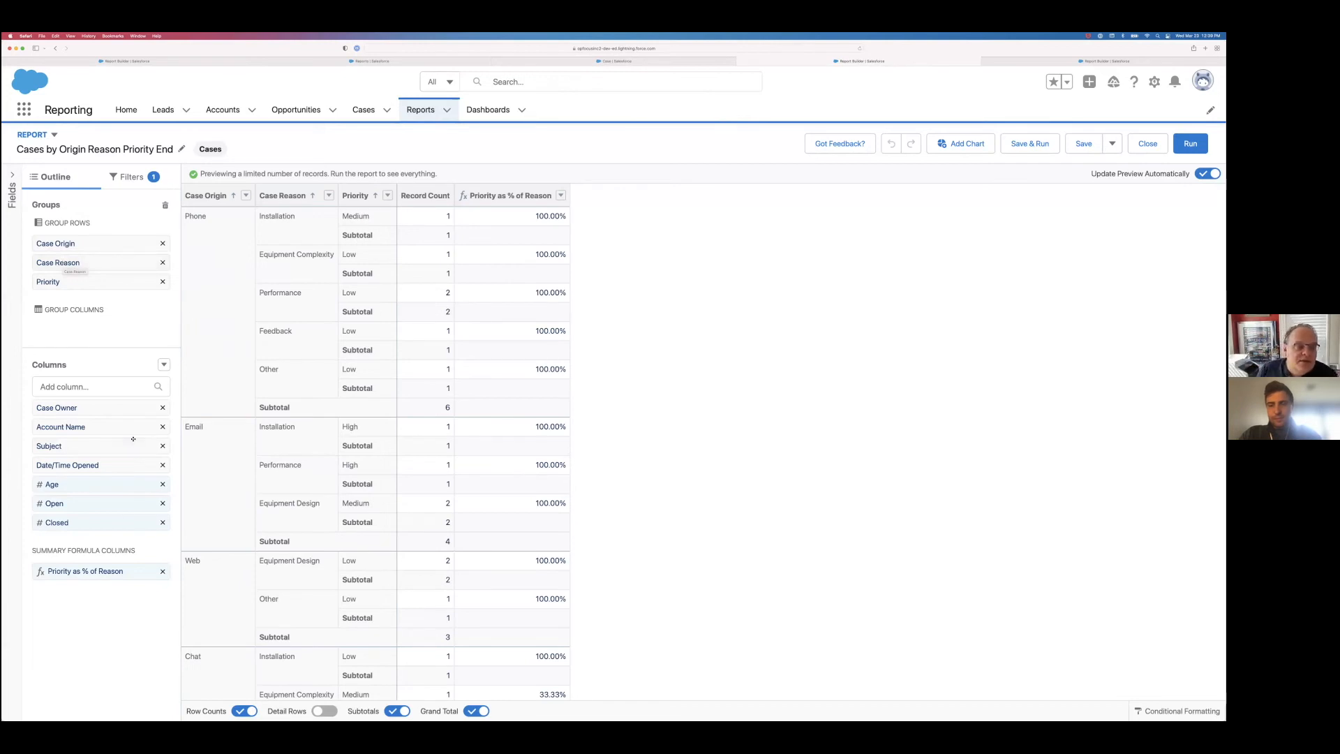
click(164, 365)
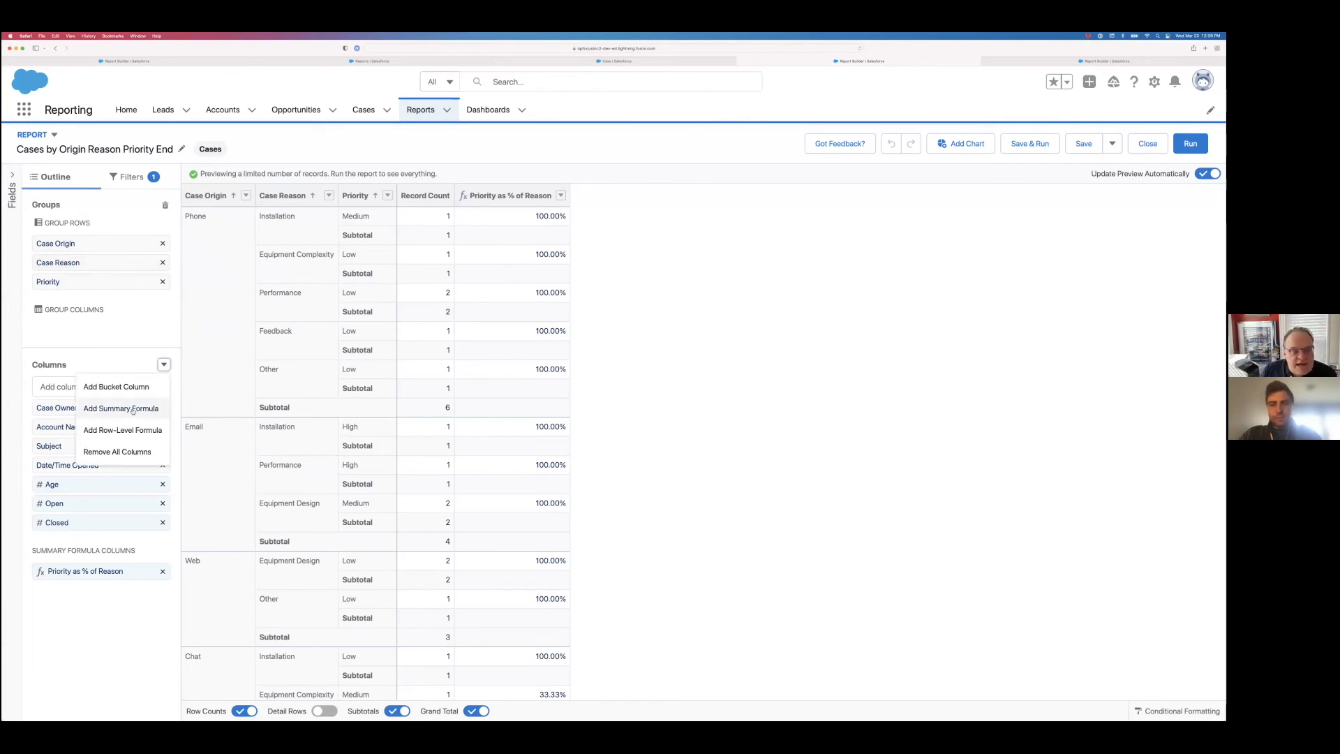
click(96, 354)
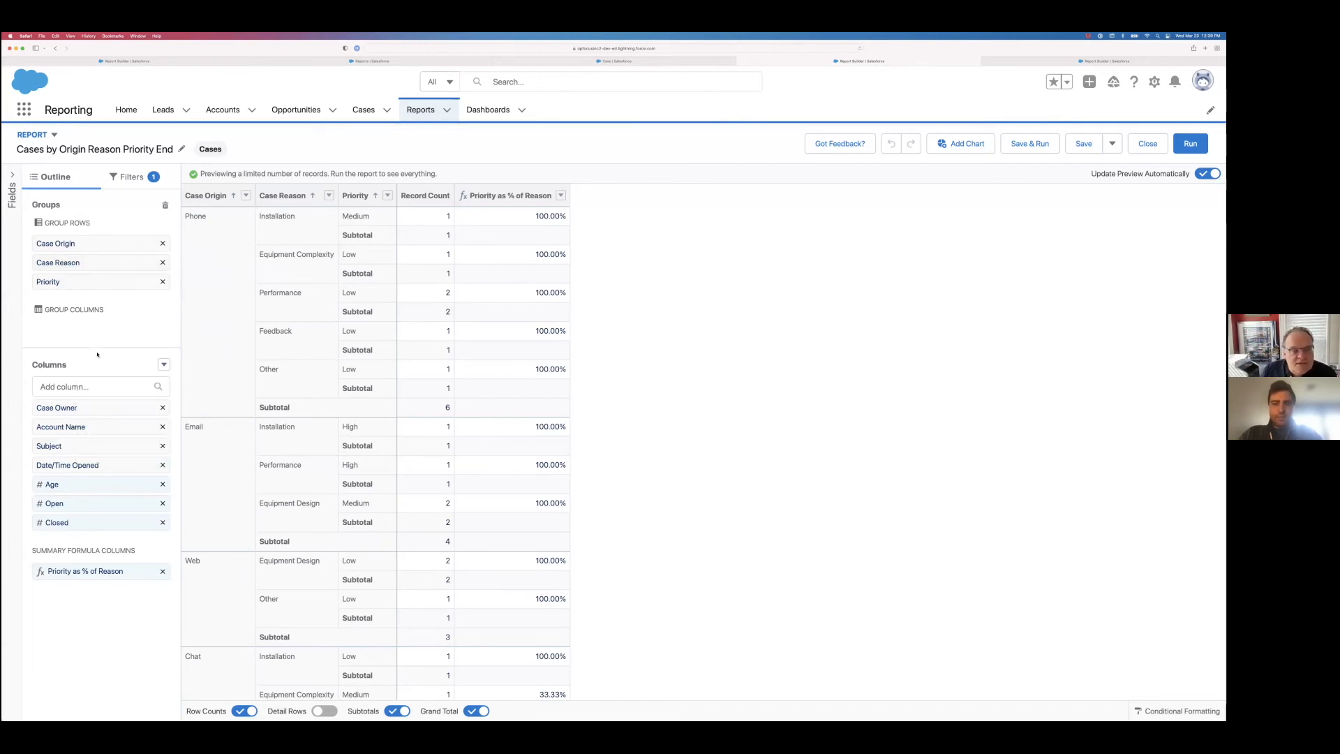
Open the Priority as % of Reason summary formula and set its decimal points to 0
click(129, 573)
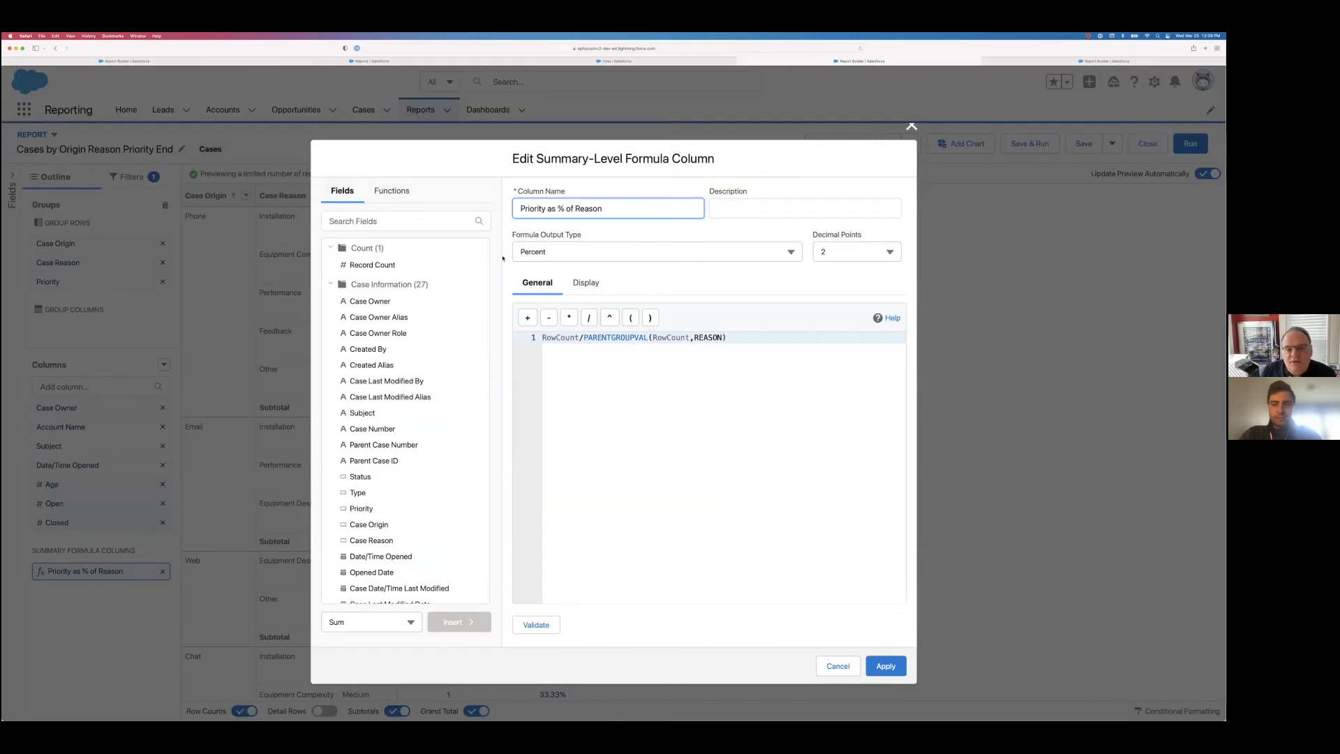
drag(604, 209, 511, 208)
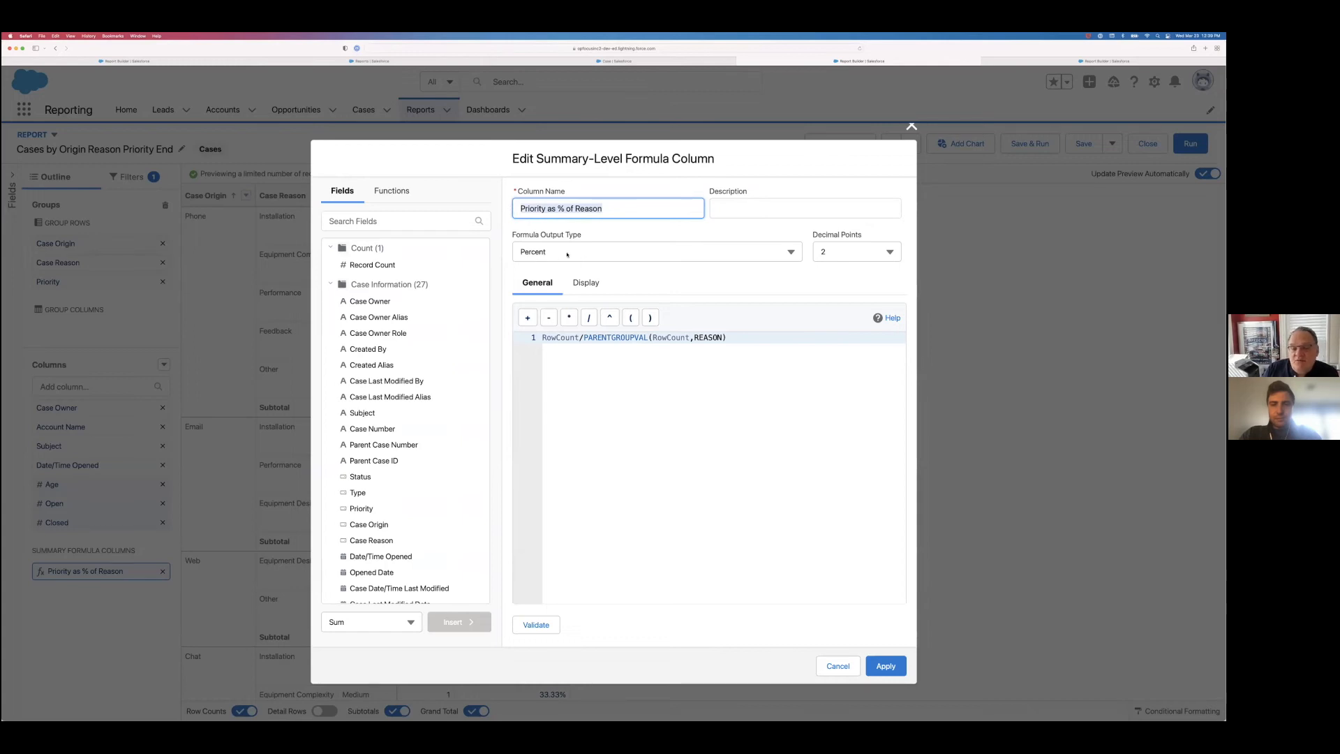
click(849, 254)
click(841, 277)
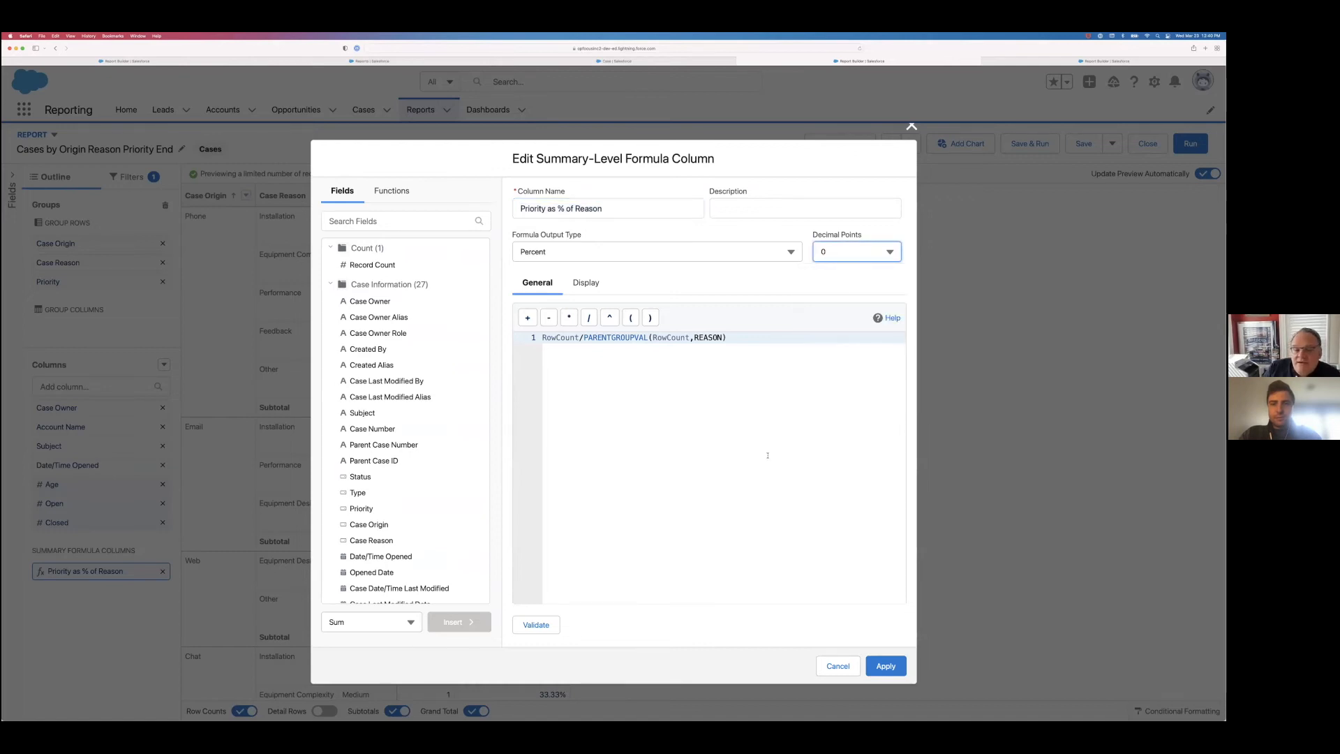
Insert the Record Count field on a spare line below the existing formula and remove it again
drag(738, 337, 539, 337)
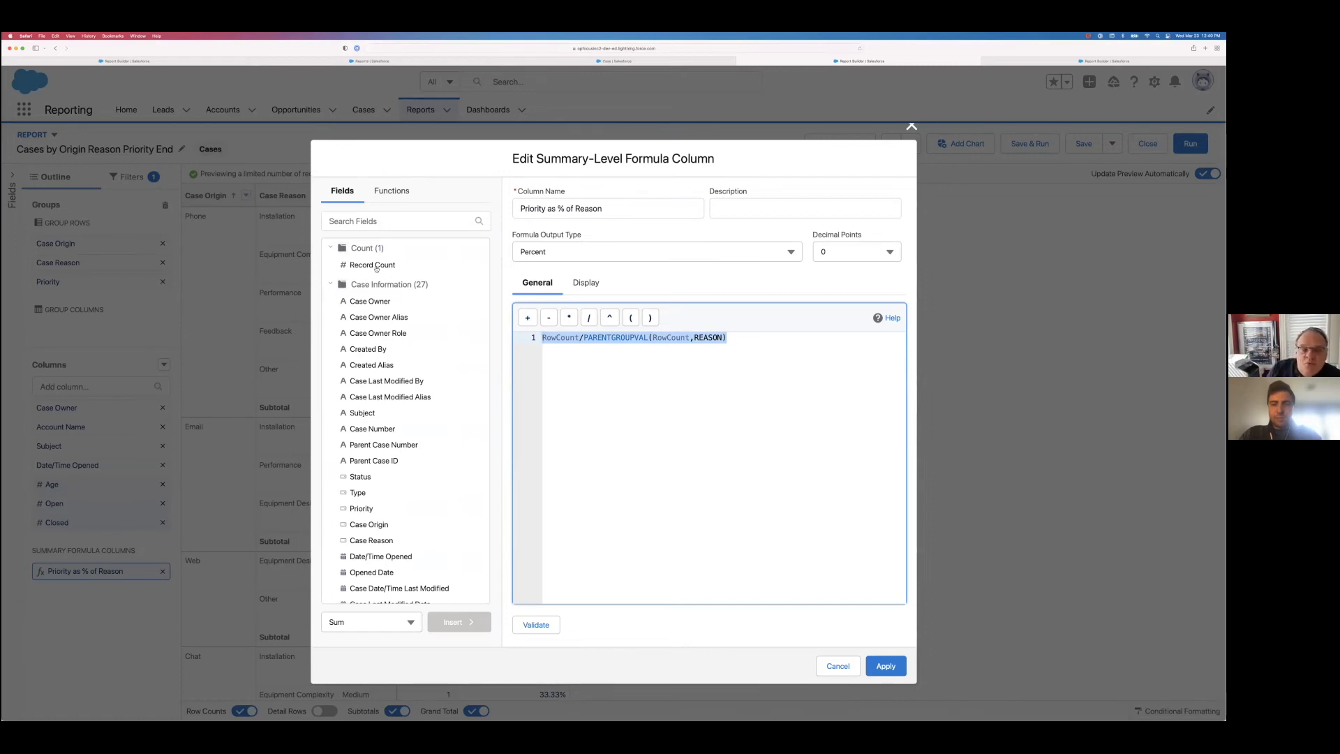
click(373, 266)
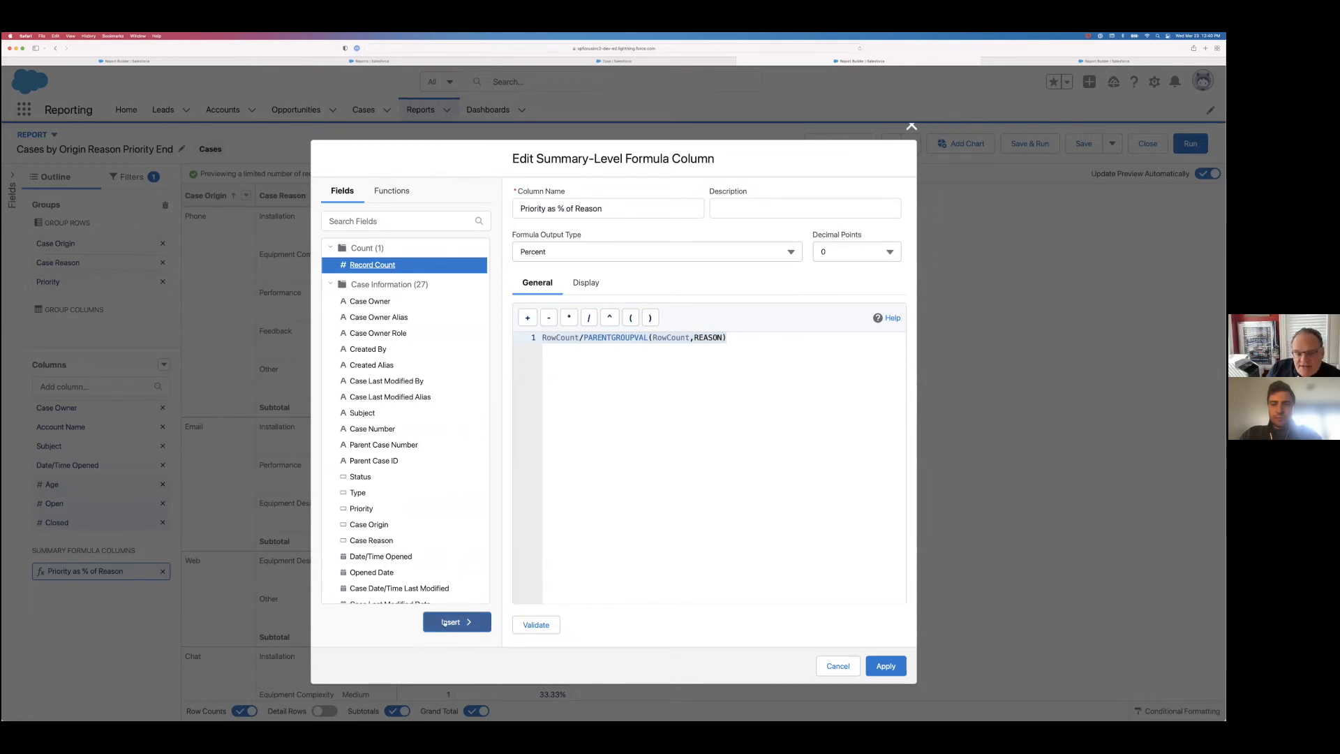
click(766, 346)
key(Return)
key(Return)
key(Return)
key(Return)
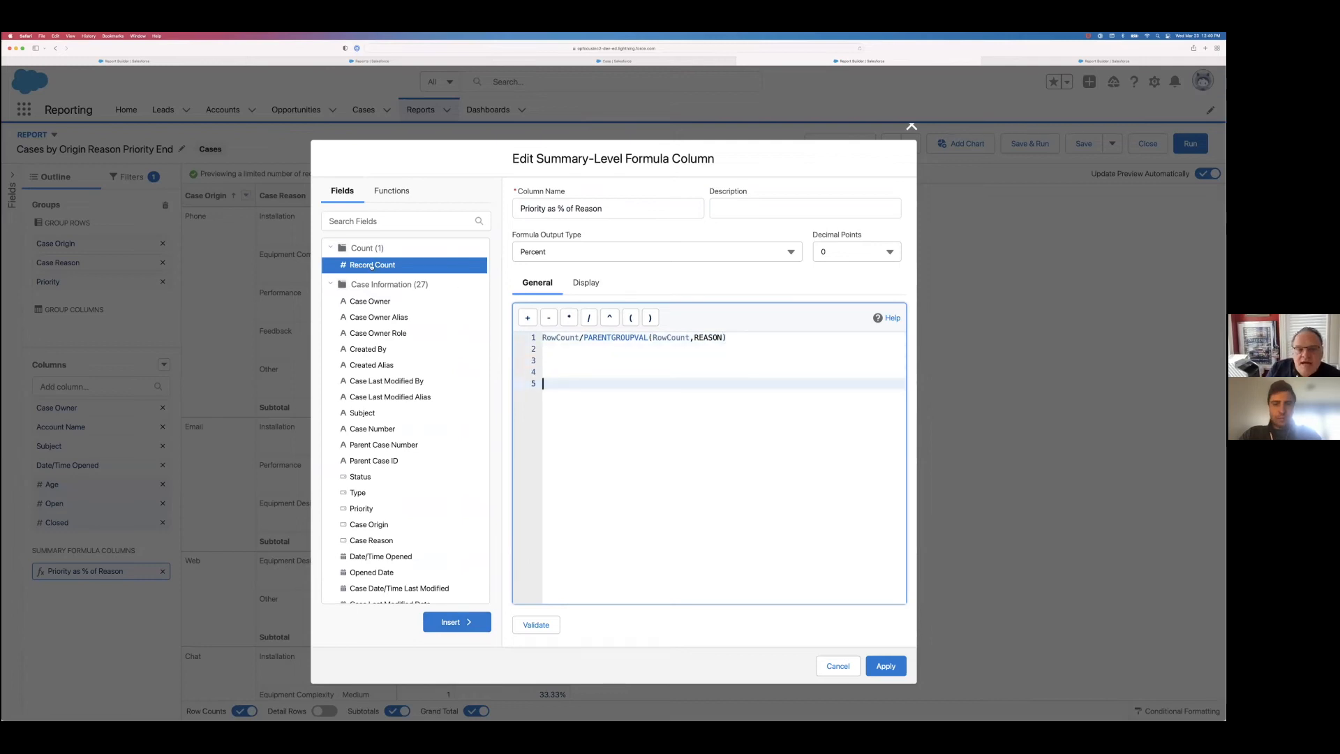
click(460, 624)
drag(590, 384, 533, 377)
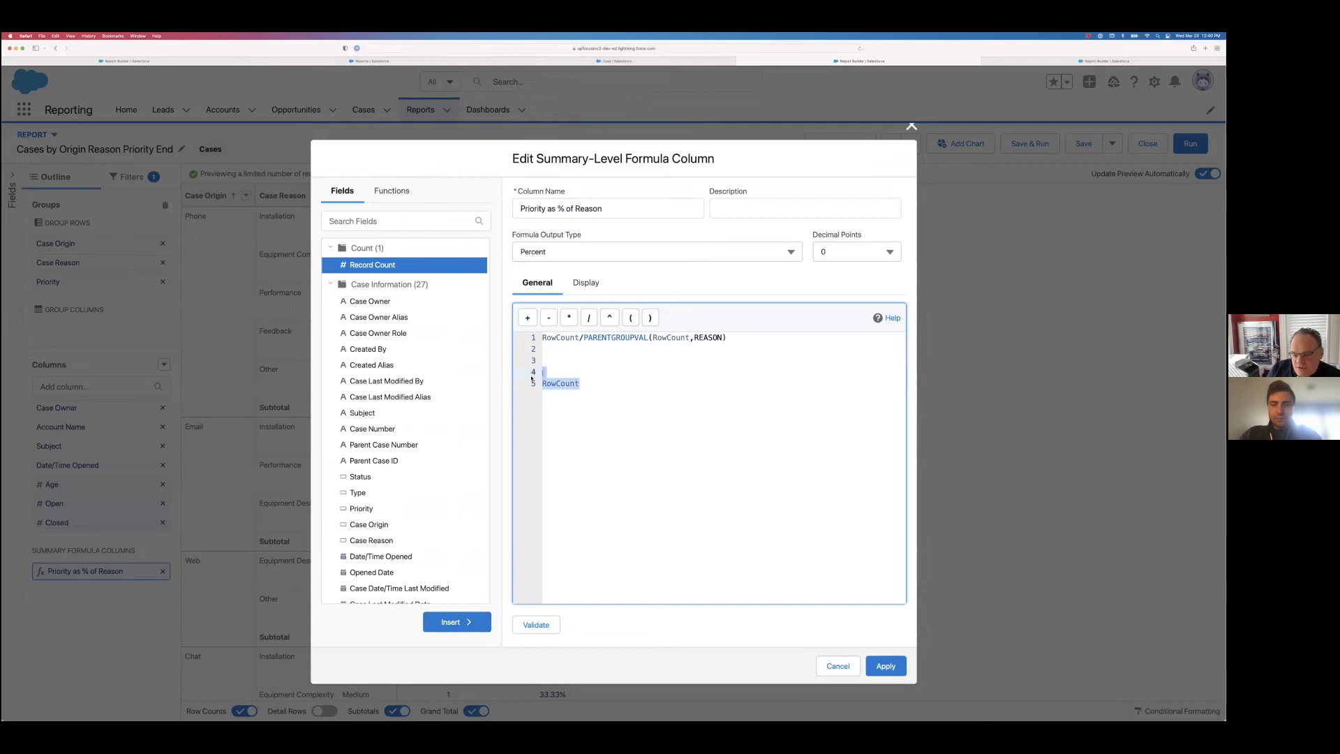
key(BackSpace)
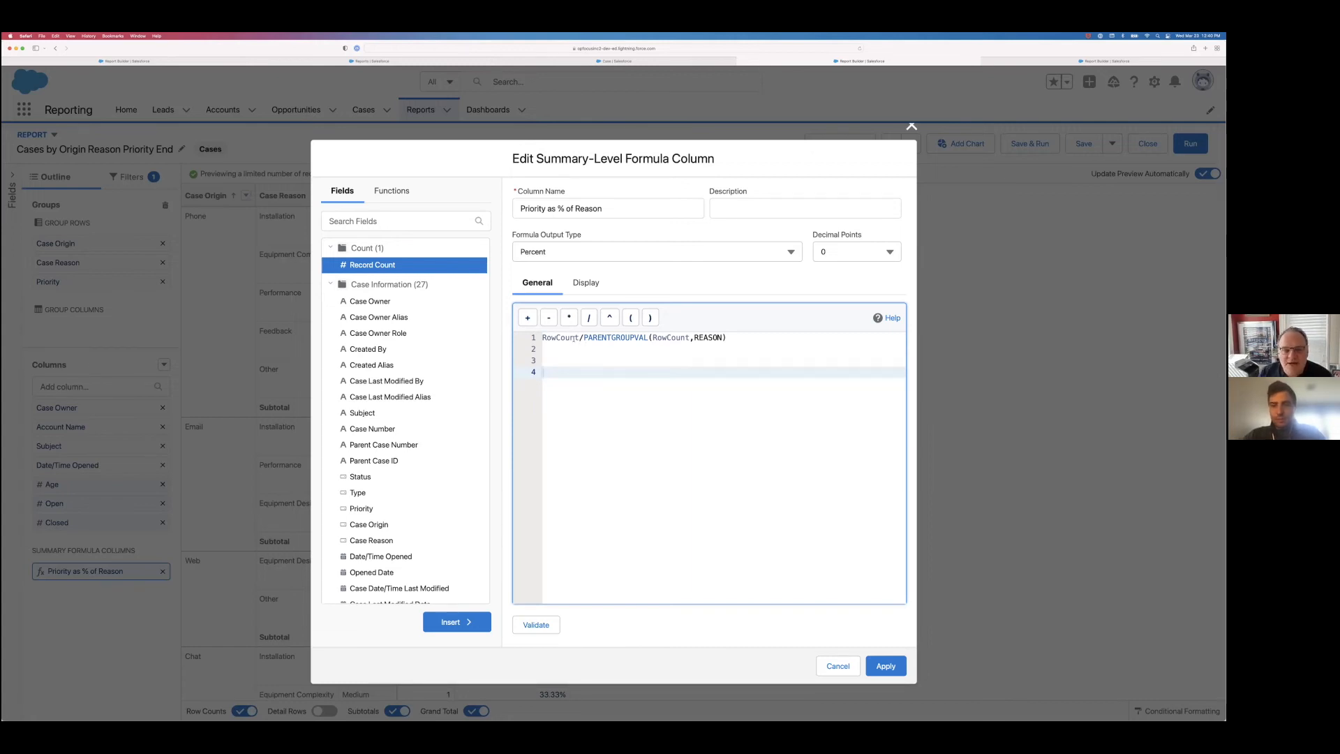
Collapse the Logical and Math function groups and read the description of the PARENTGROUPVAL summary function
click(391, 191)
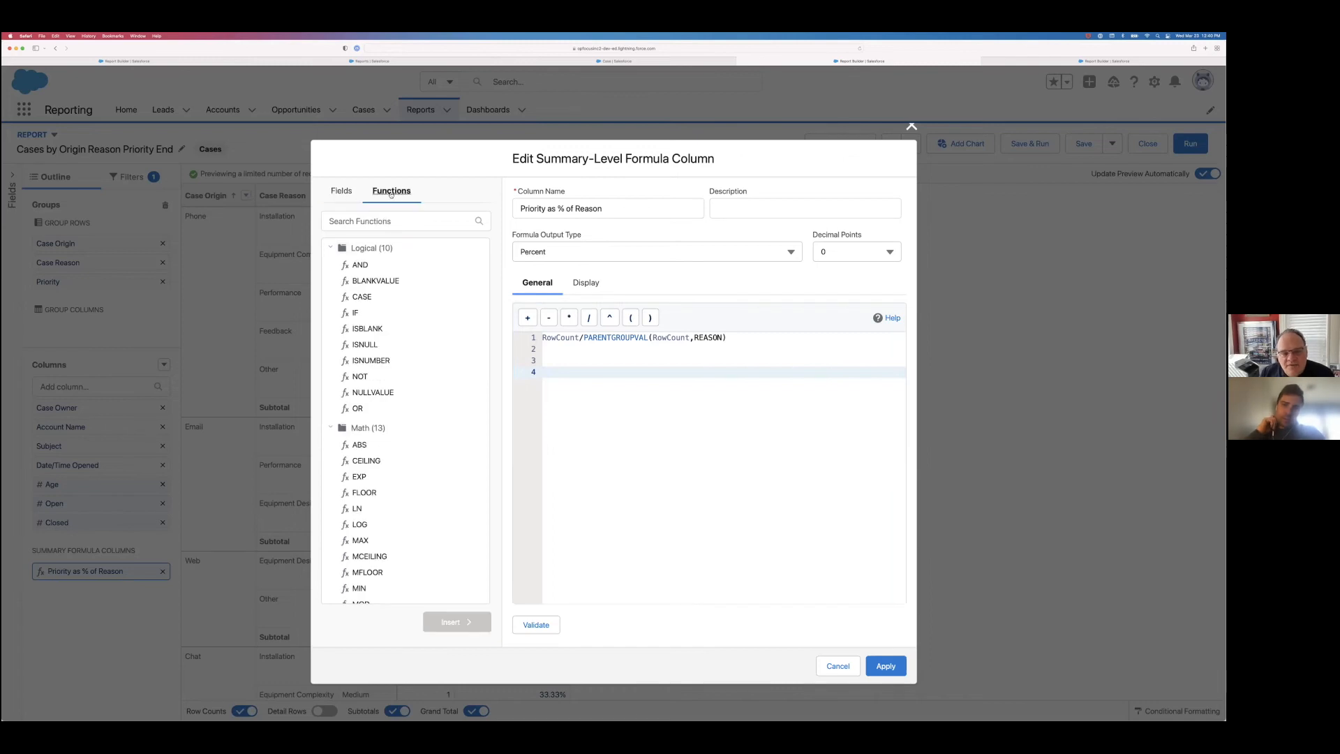
click(330, 248)
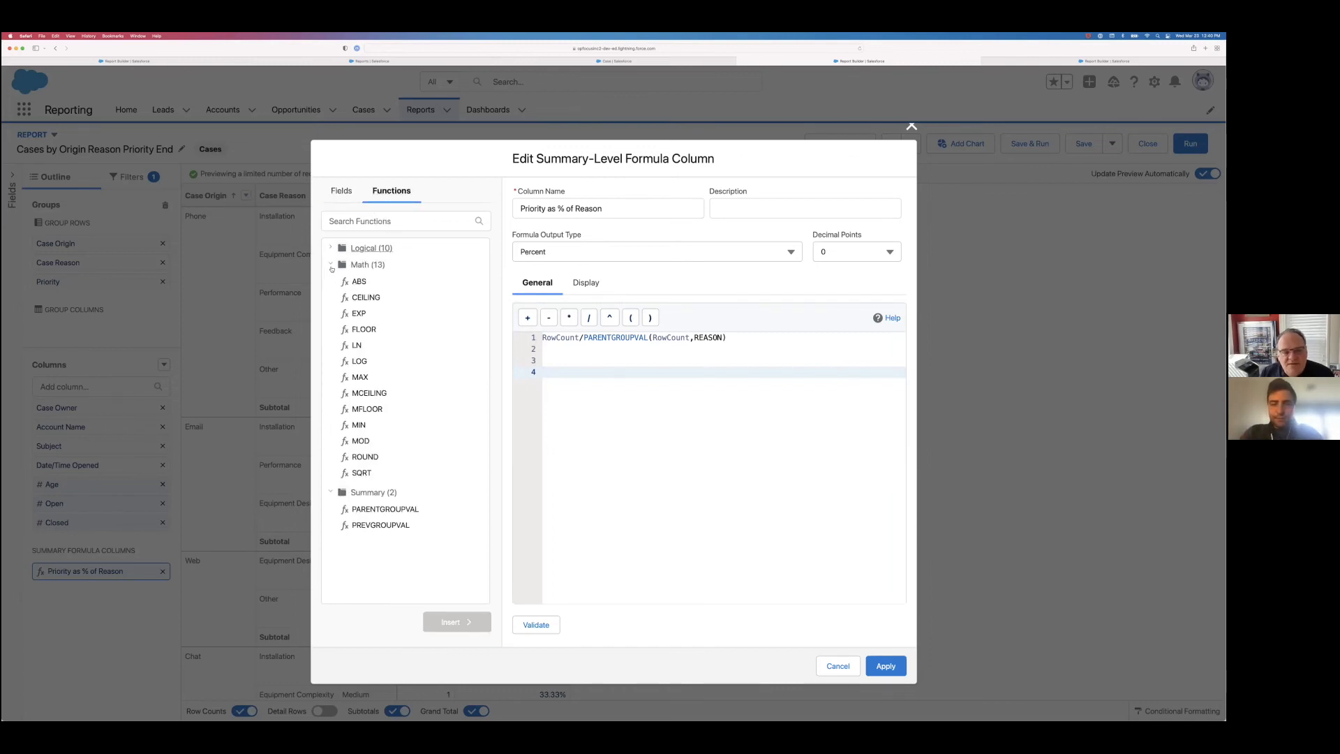
click(332, 265)
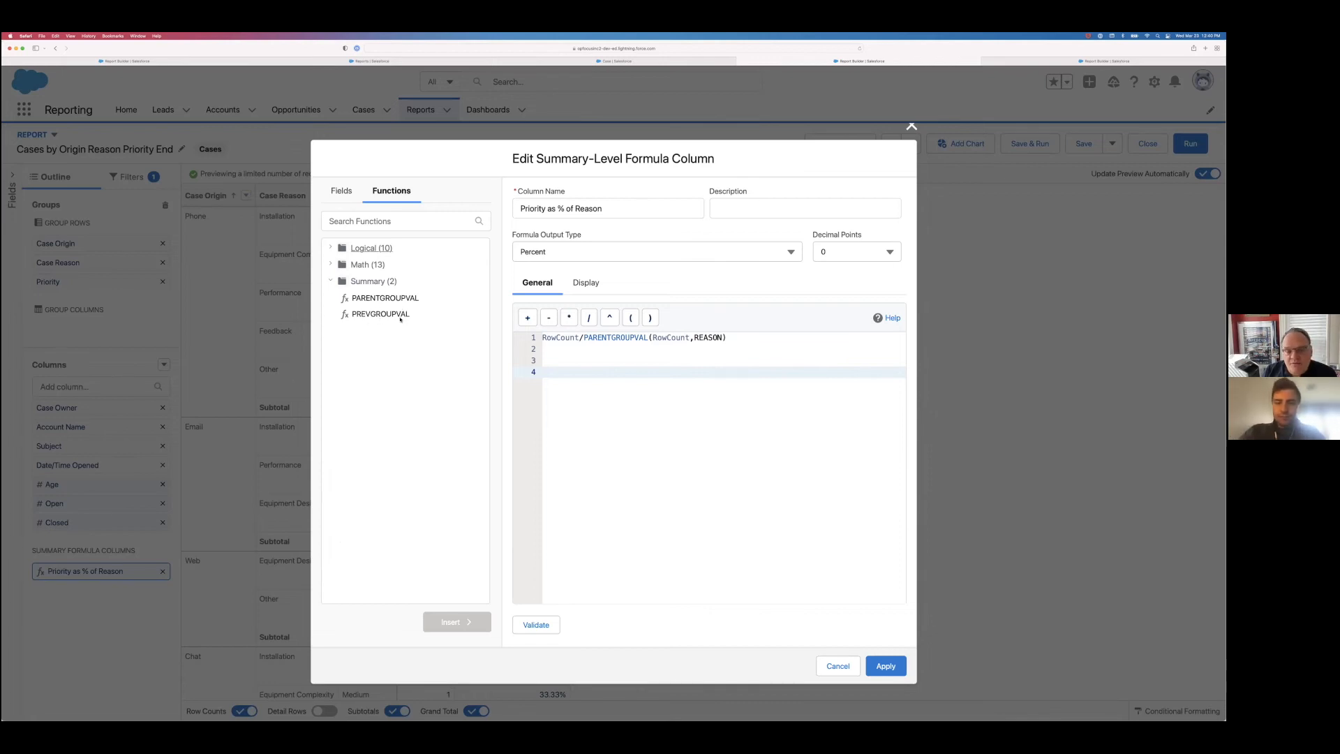
double_click(633, 338)
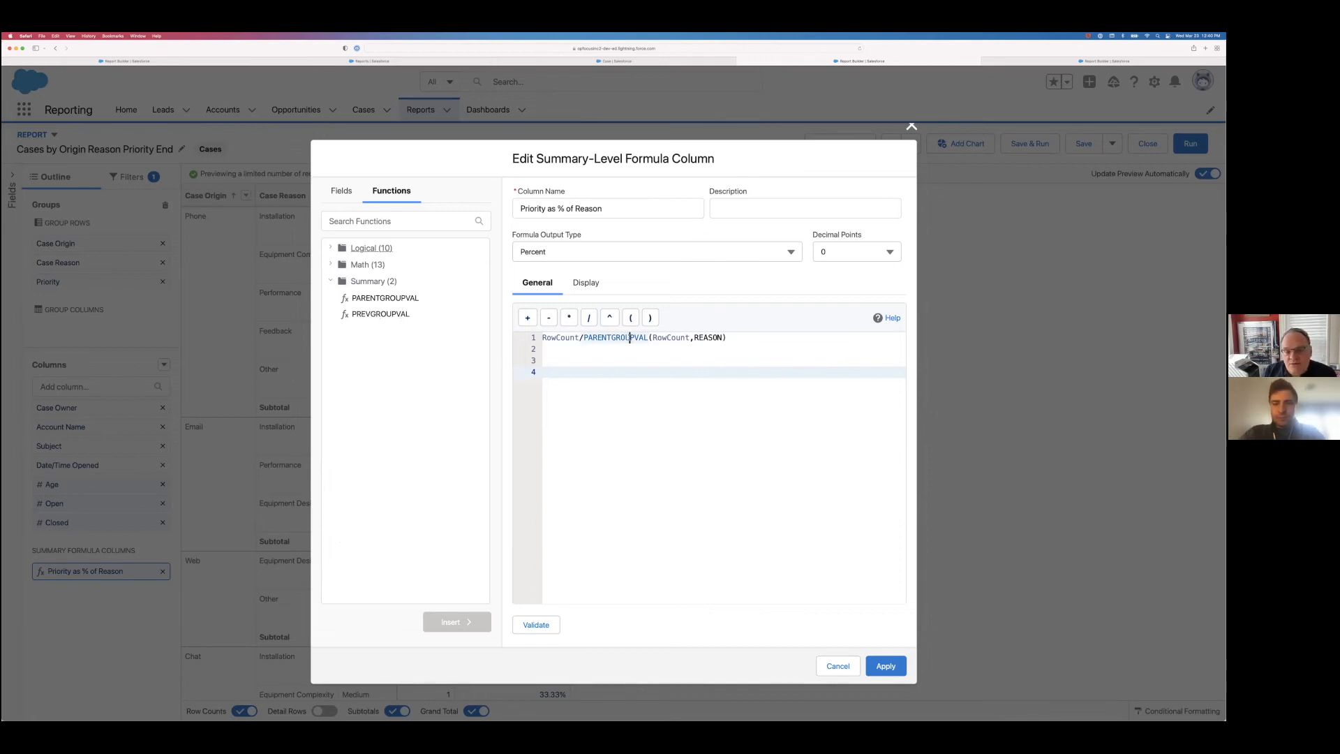
click(393, 298)
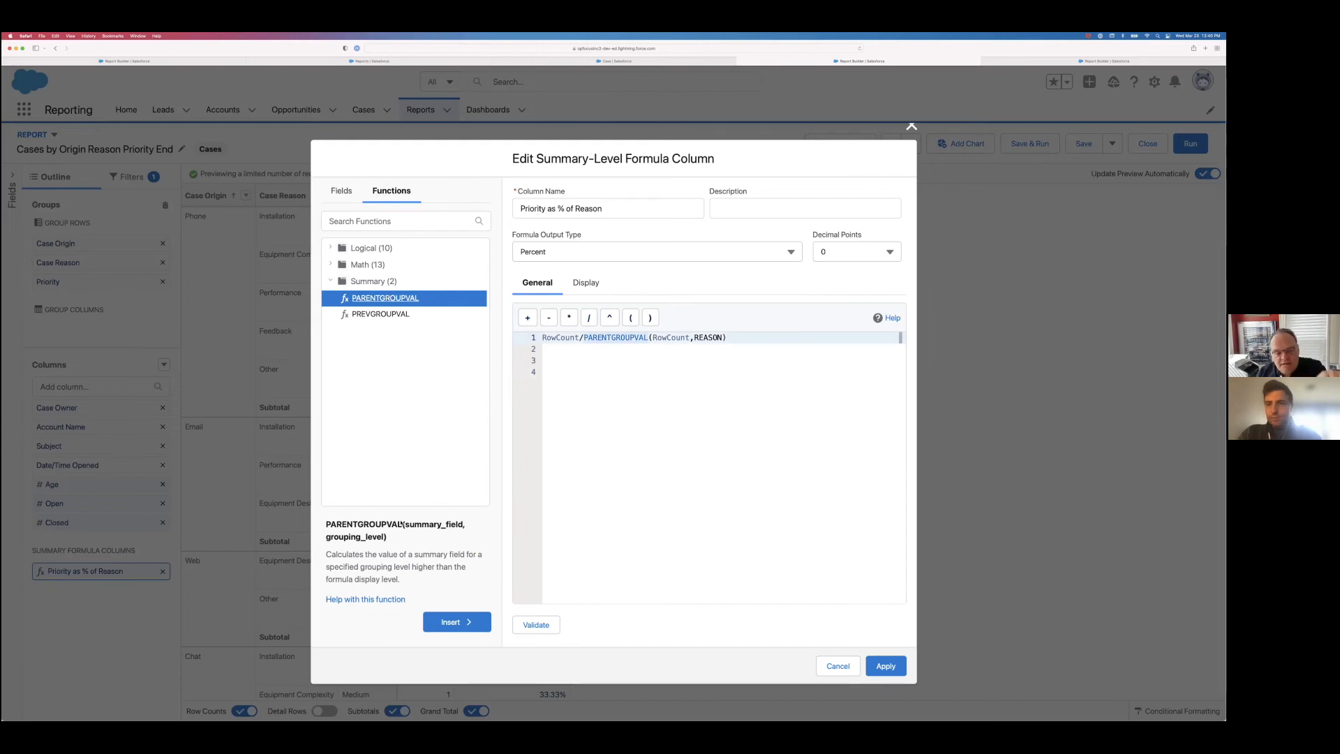
drag(337, 519, 342, 562)
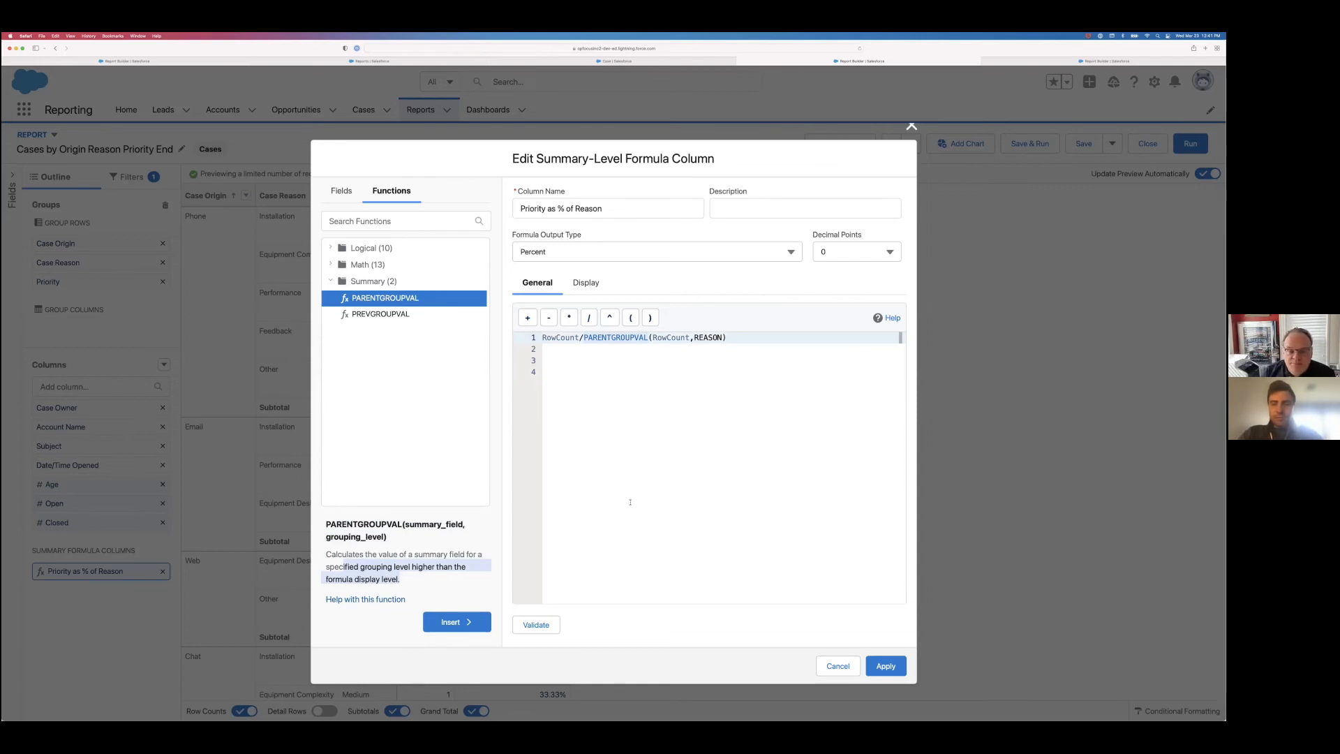
Examine the RowCount numerator and the REASON grouping level in the Priority as % of Reason formula
click(626, 460)
drag(542, 337, 579, 338)
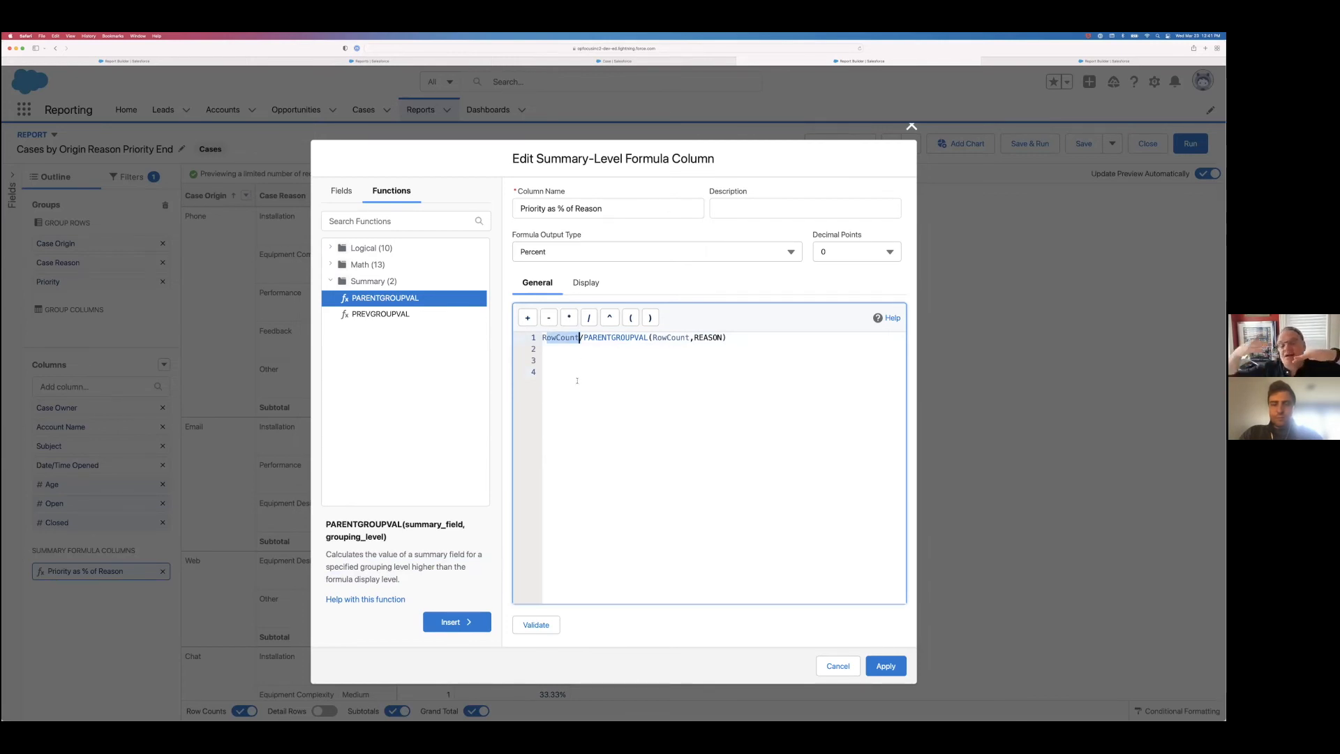
click(707, 337)
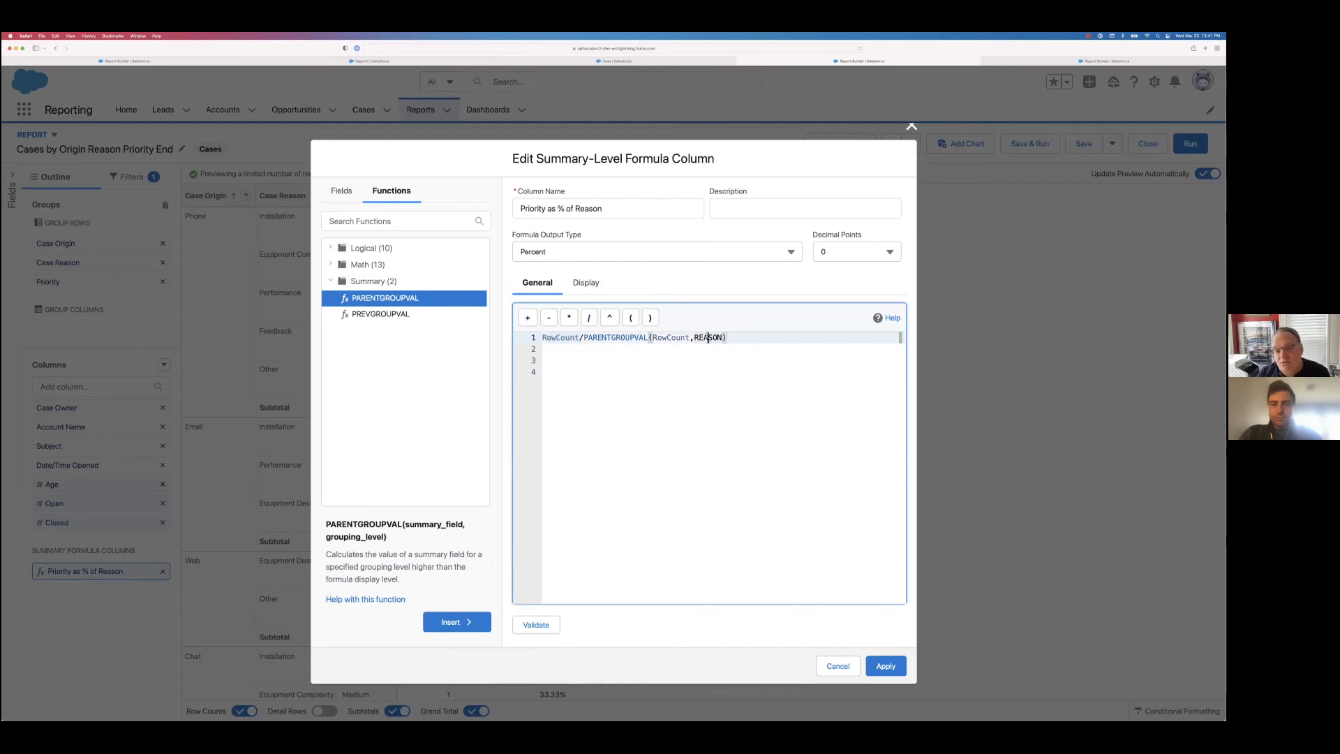
Review the summary levels and row group options where the formula is applied, and return to the REASON argument
click(590, 284)
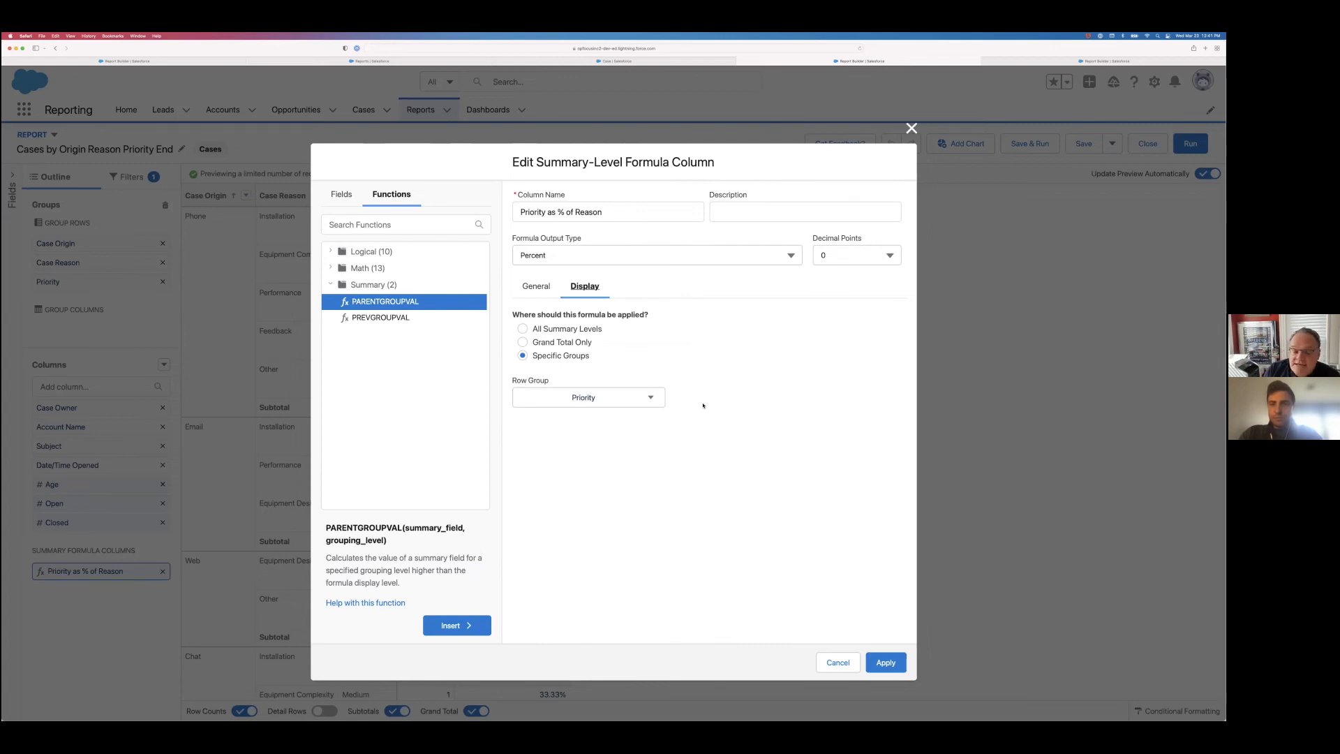
drag(698, 403, 513, 315)
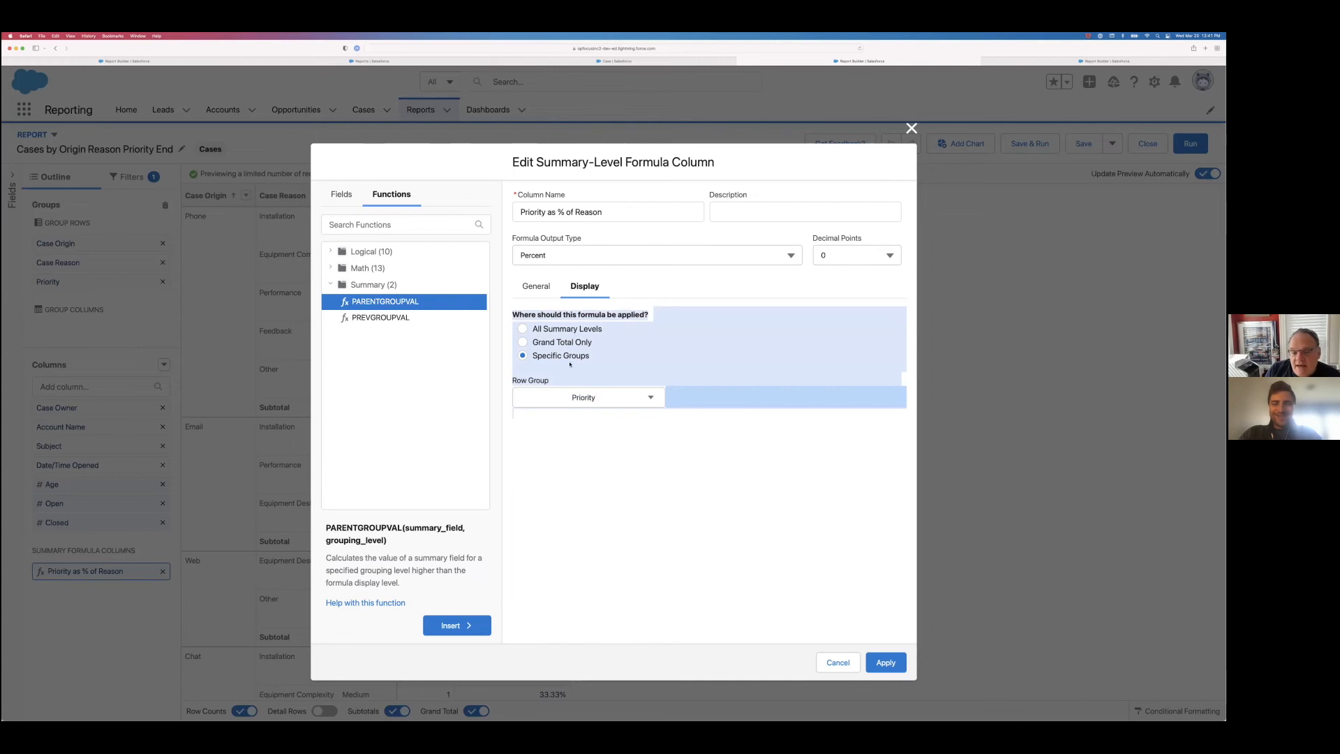
click(626, 403)
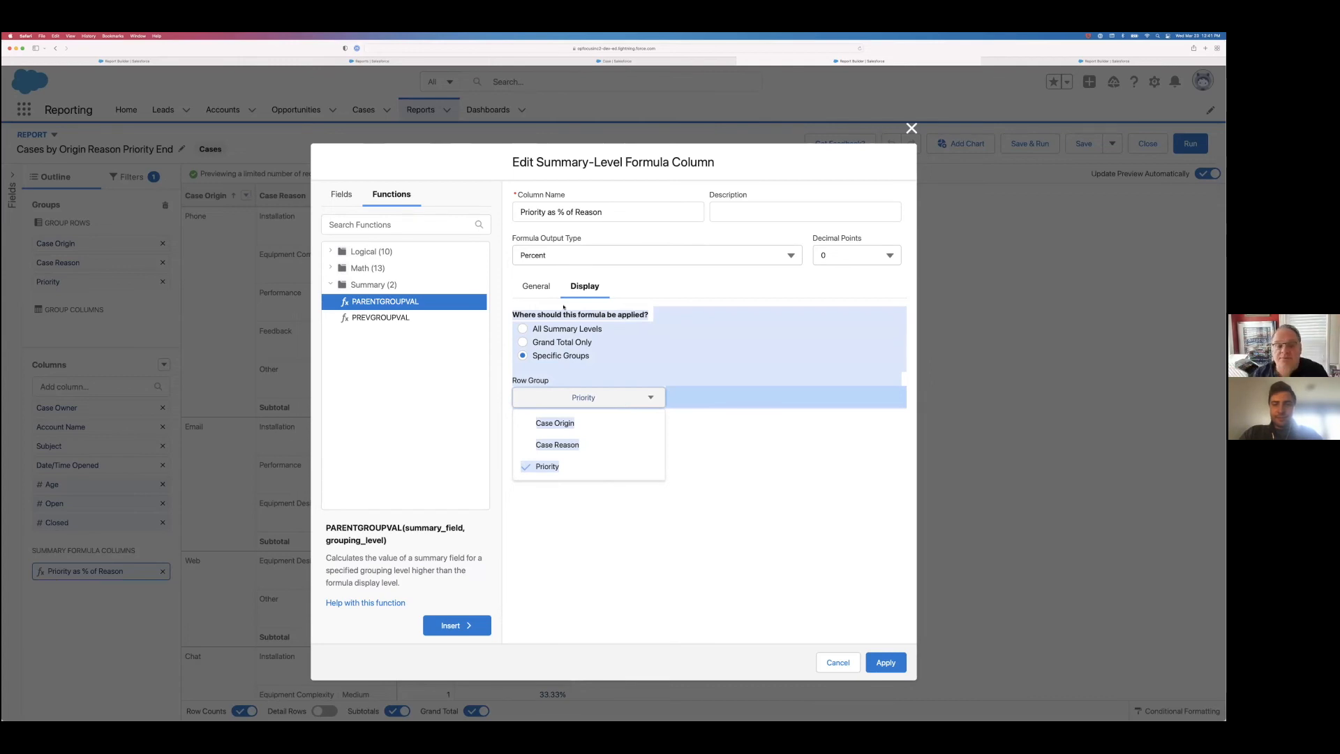
click(539, 291)
click(711, 338)
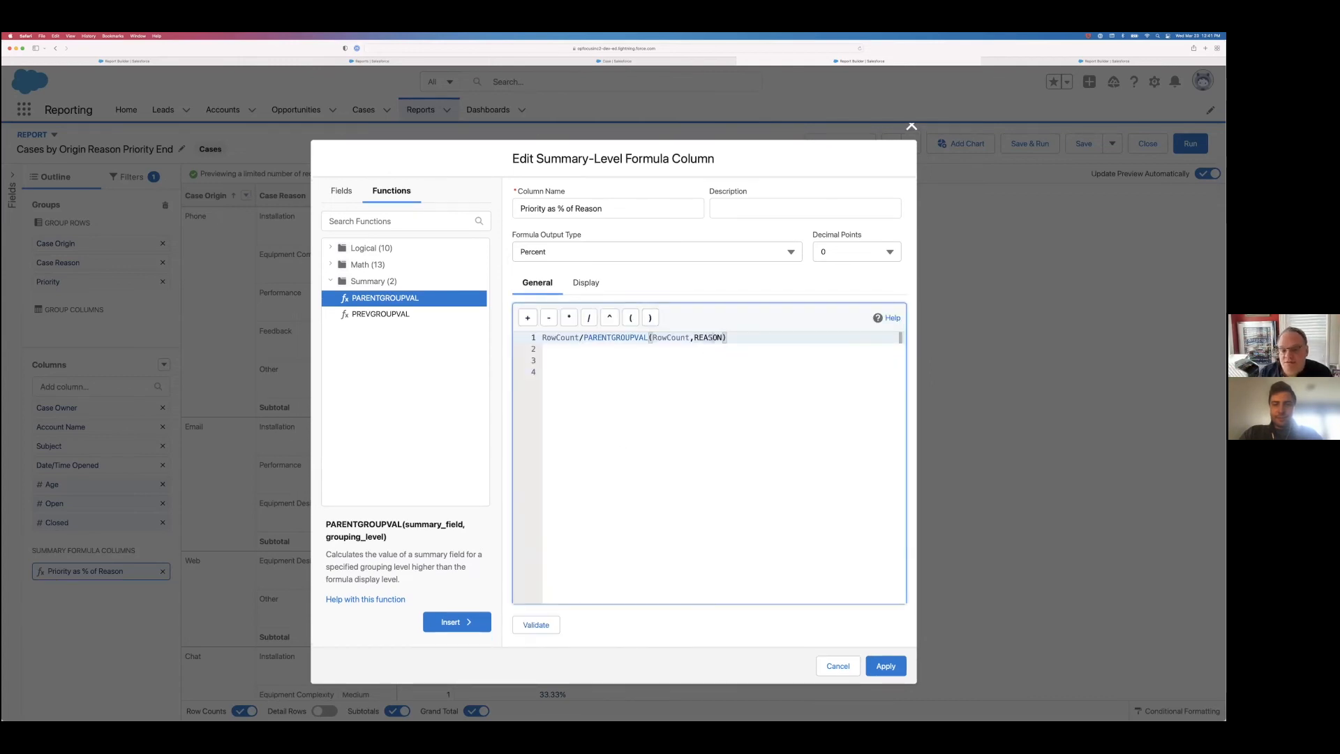
Validate and apply the Priority as % of Reason formula, and run the report
click(536, 625)
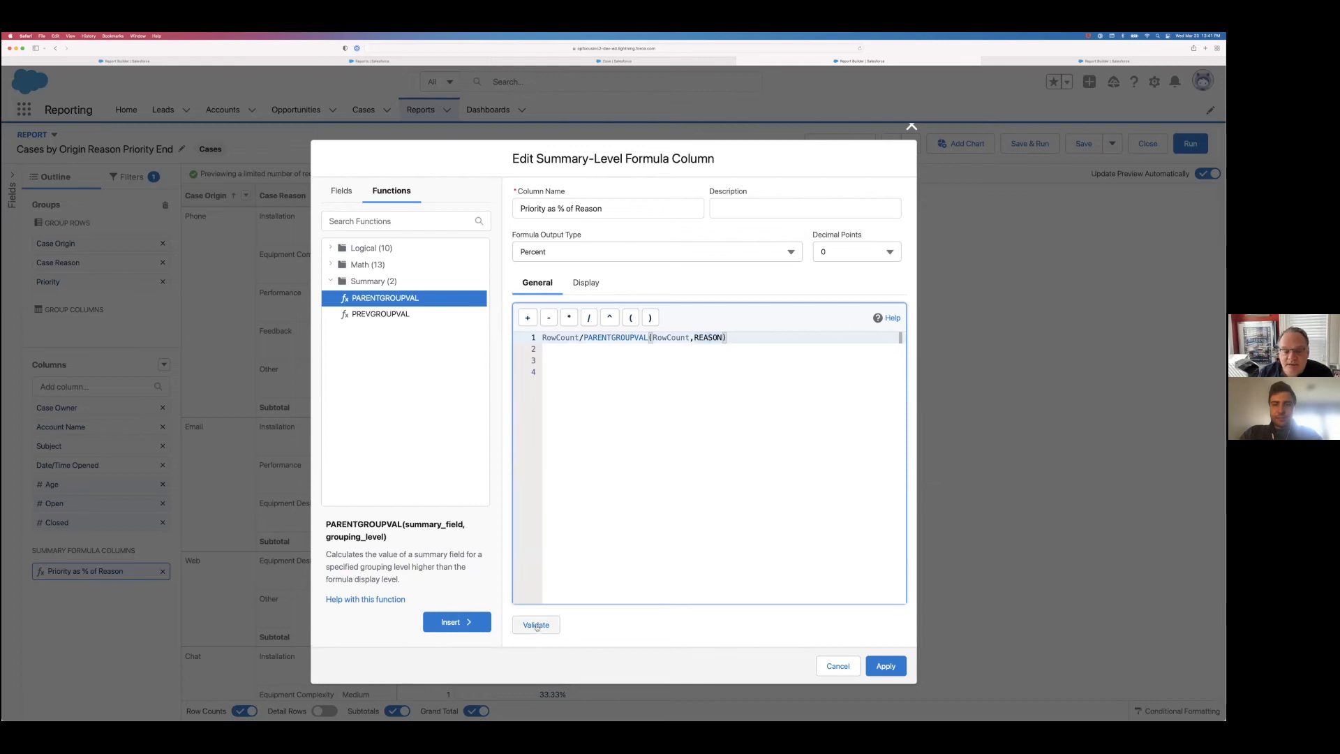
click(881, 663)
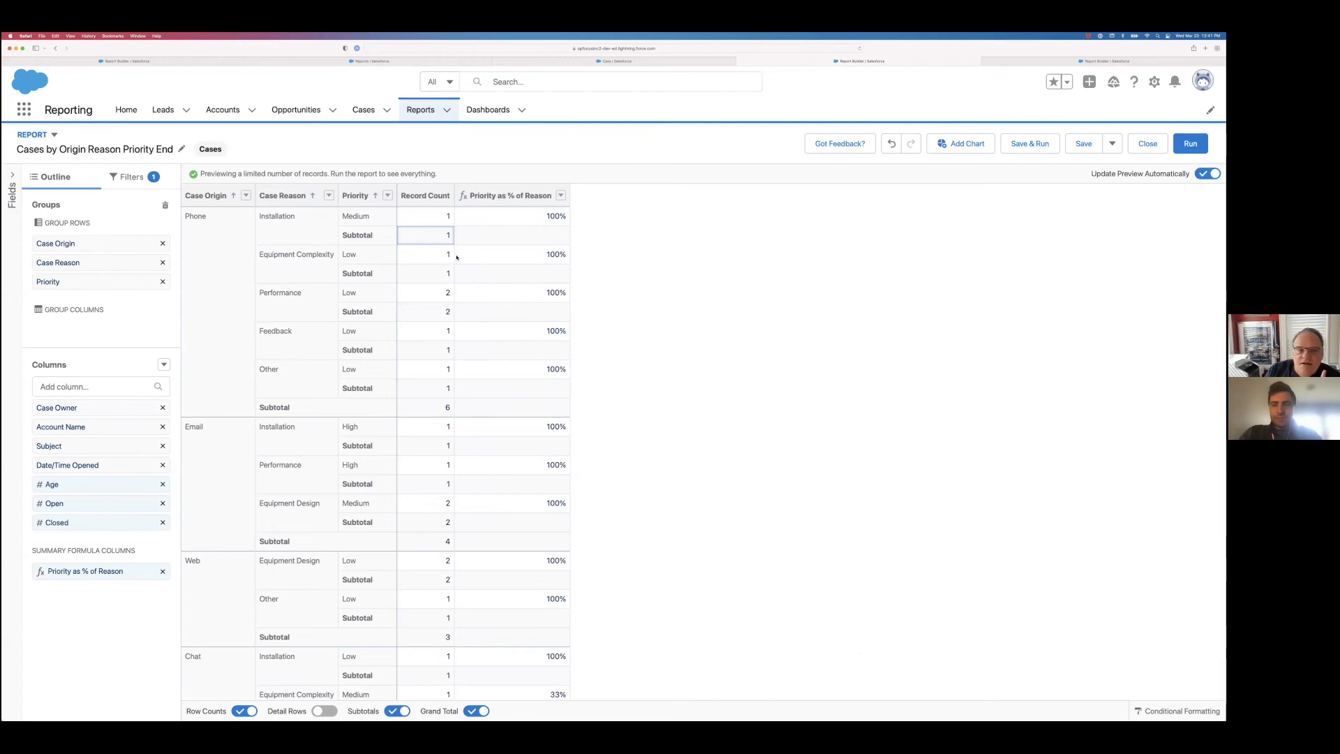
click(1190, 143)
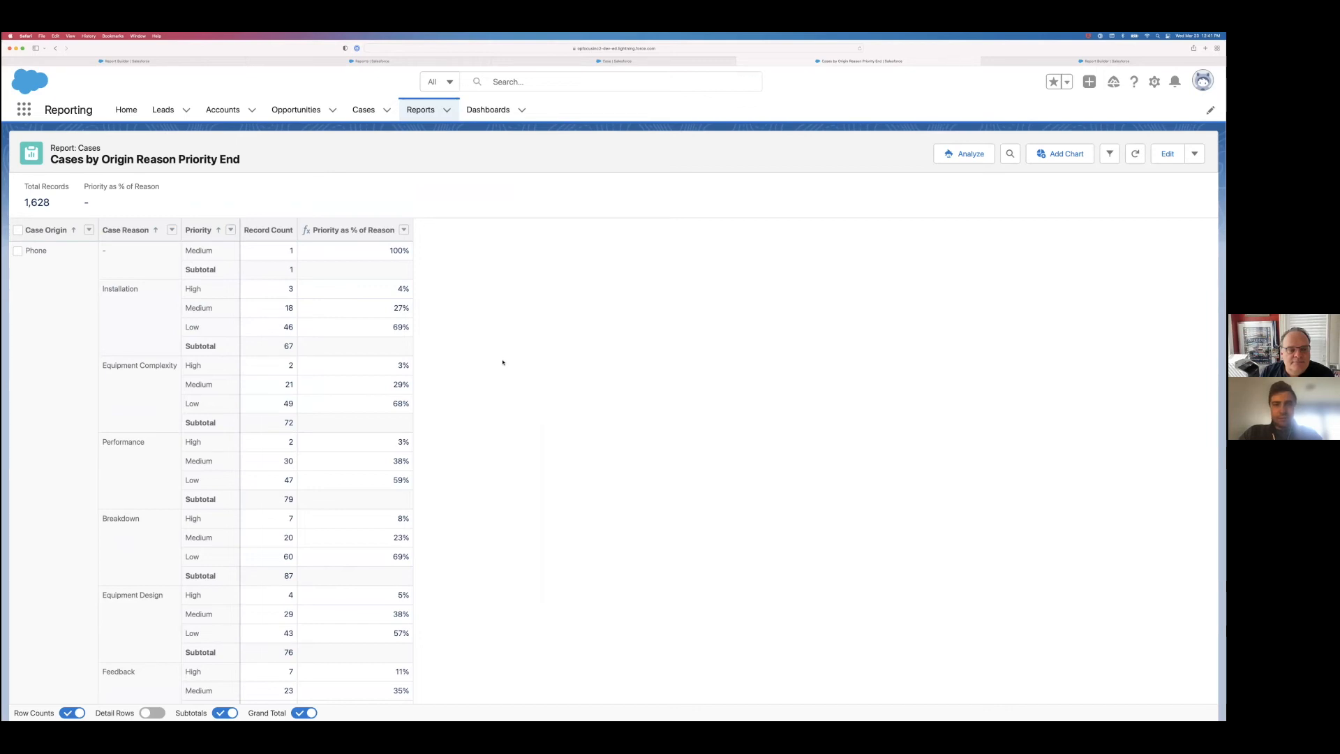
Check the High priority percentage for the Installation reason by calculating 3/67 in Spotlight, and return to the report
click(288, 286)
click(288, 326)
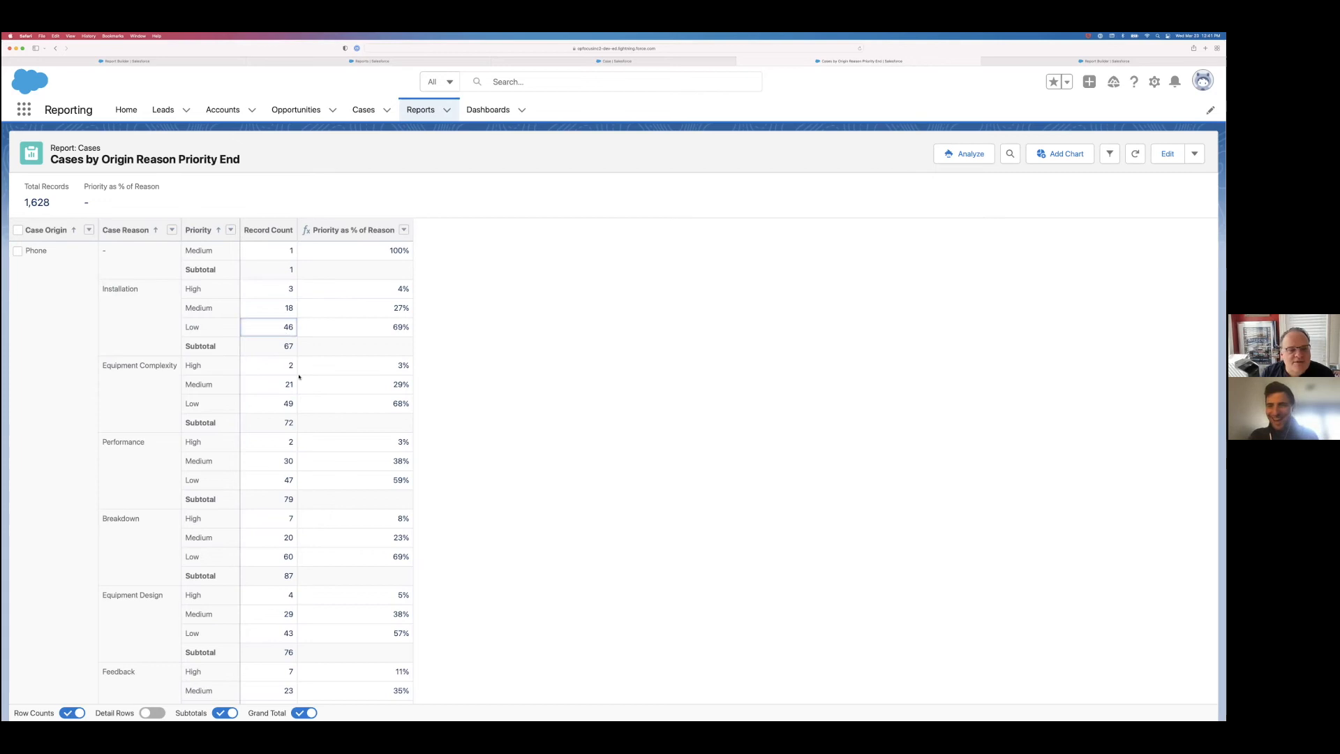
key(super+space)
text(3/)
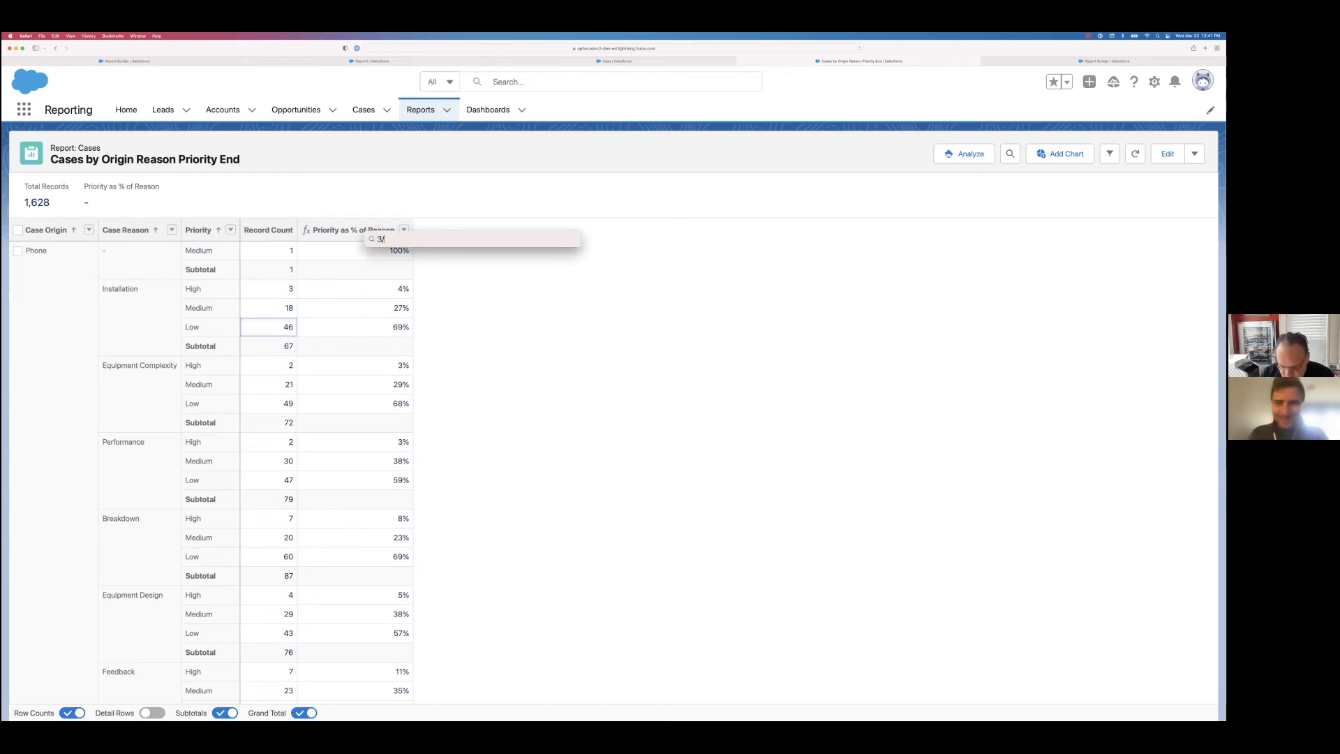
text(67)
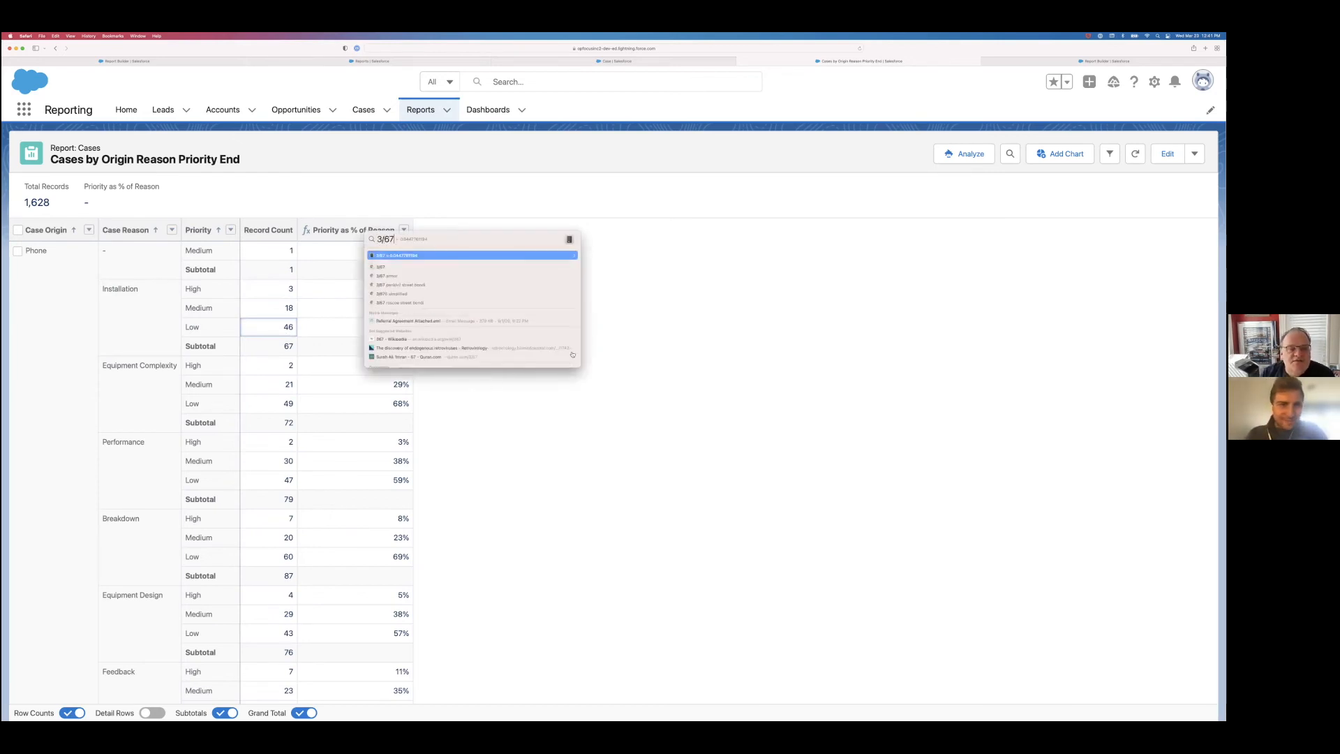
click(680, 324)
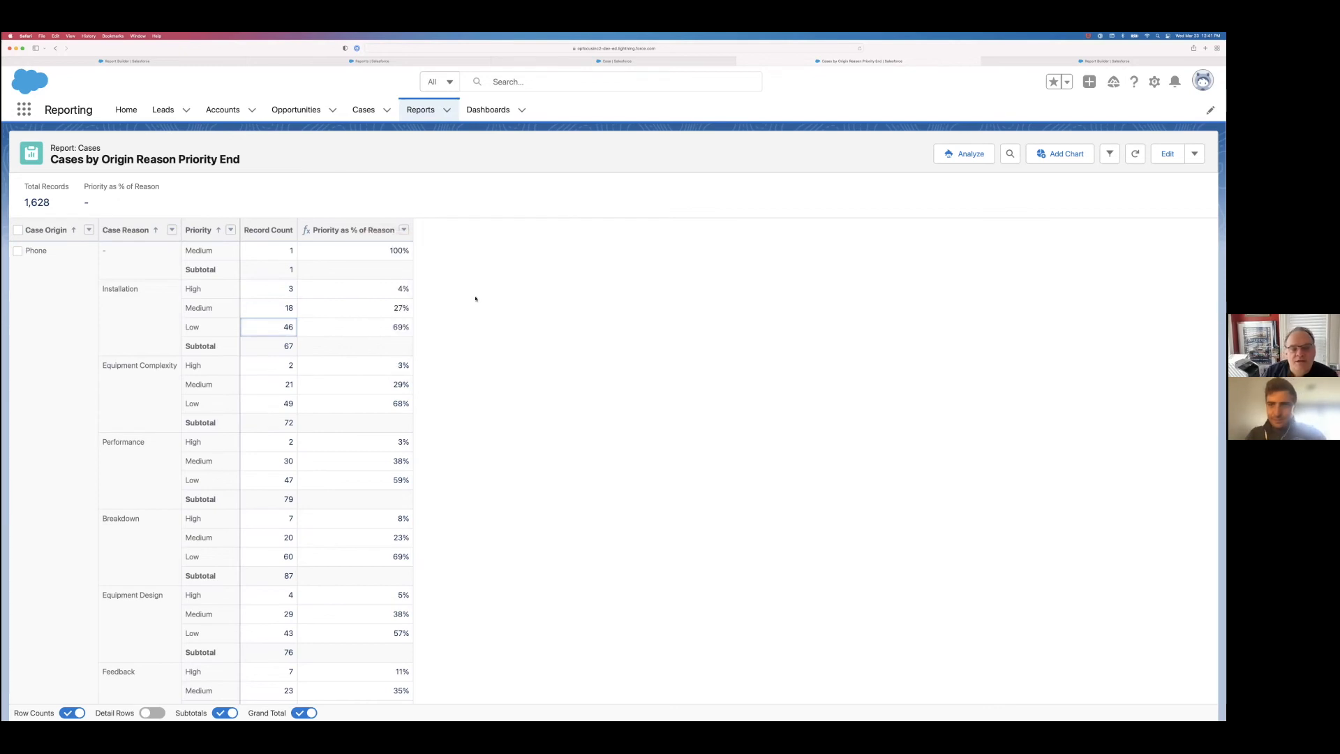
key(super+shift+backslash)
click(664, 210)
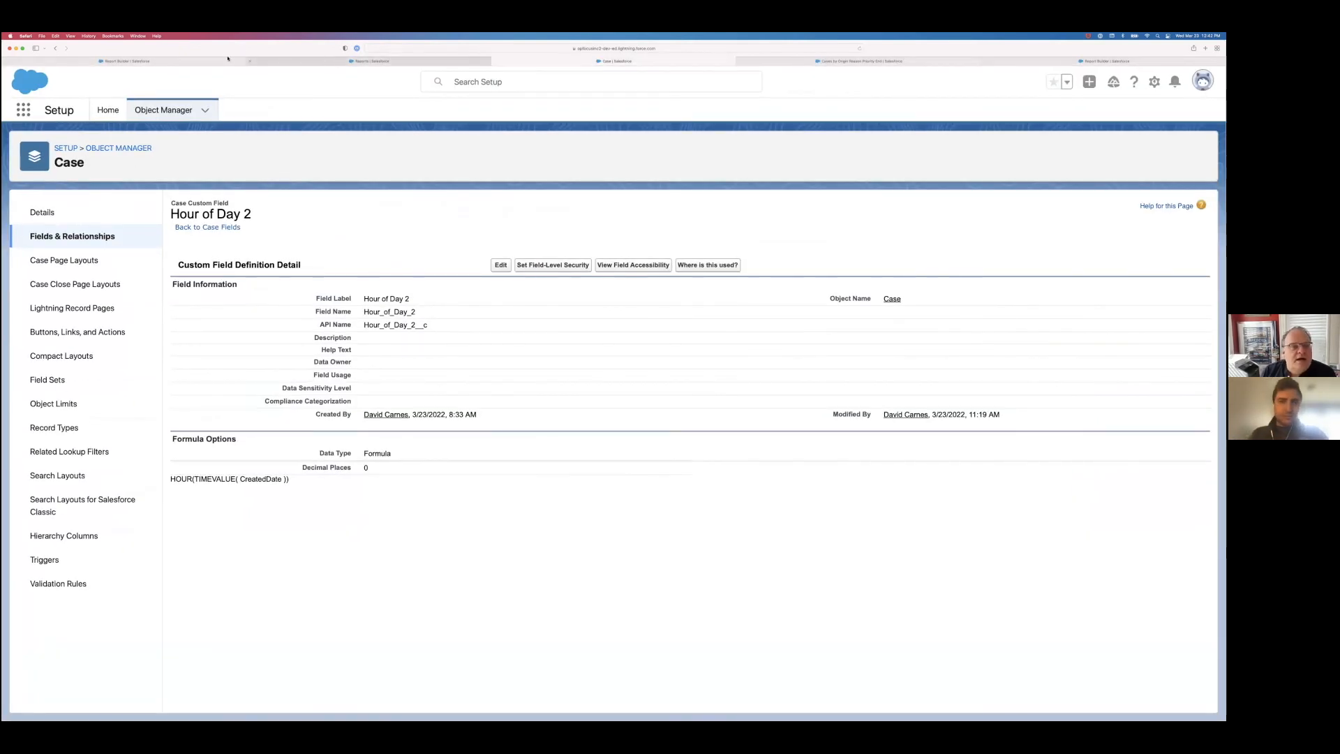
click(334, 61)
click(202, 61)
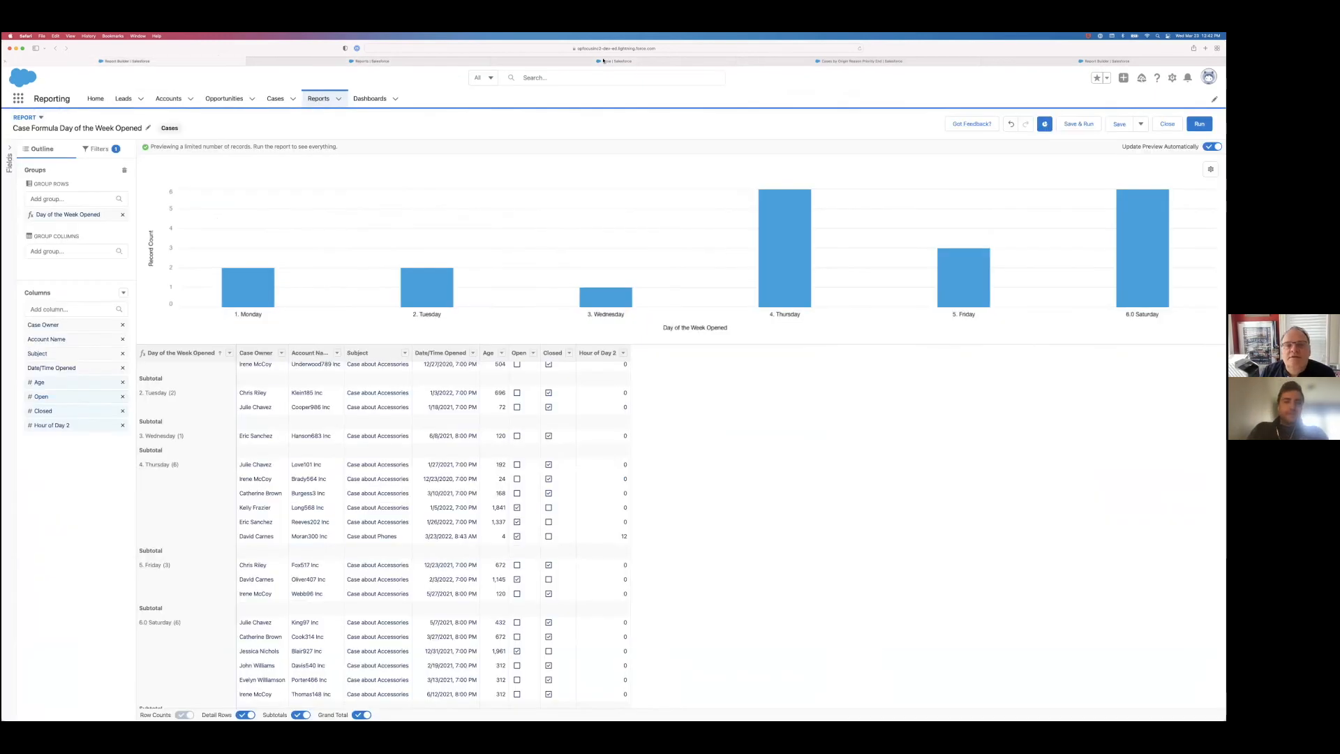
click(858, 62)
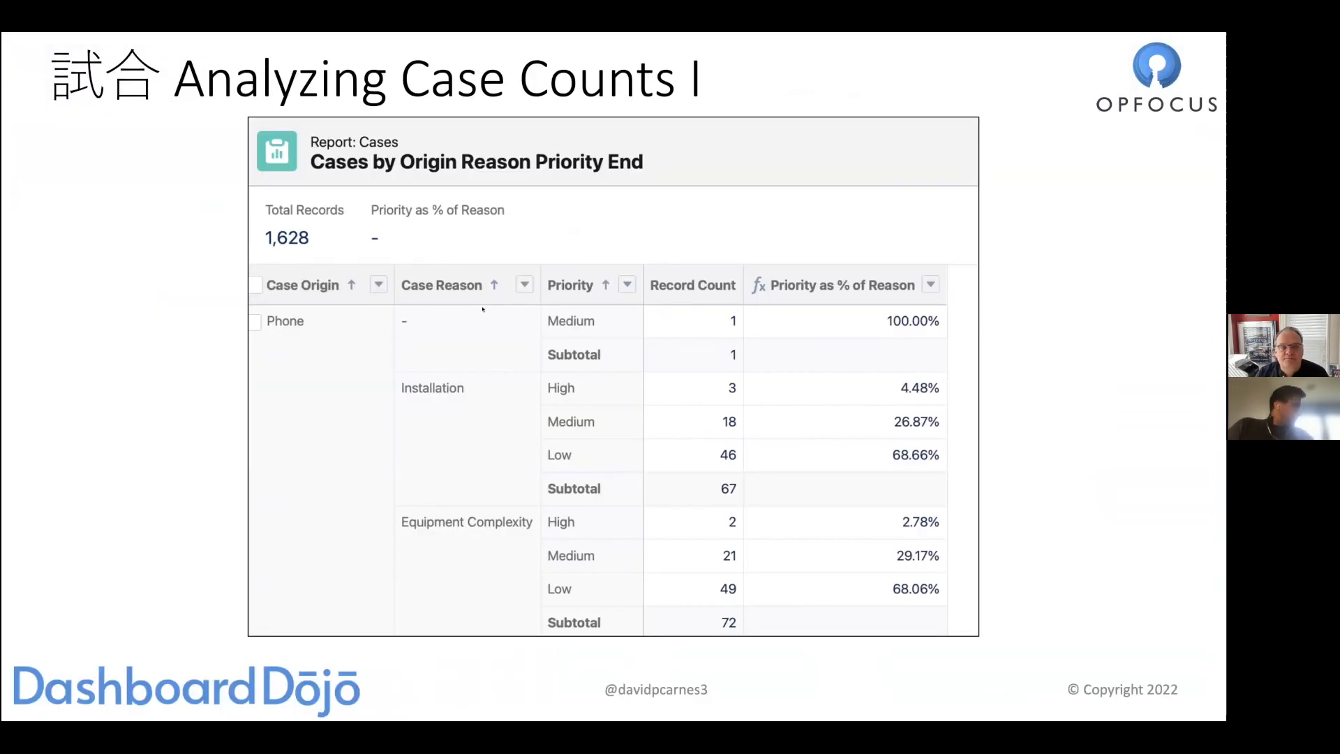
key(Right)
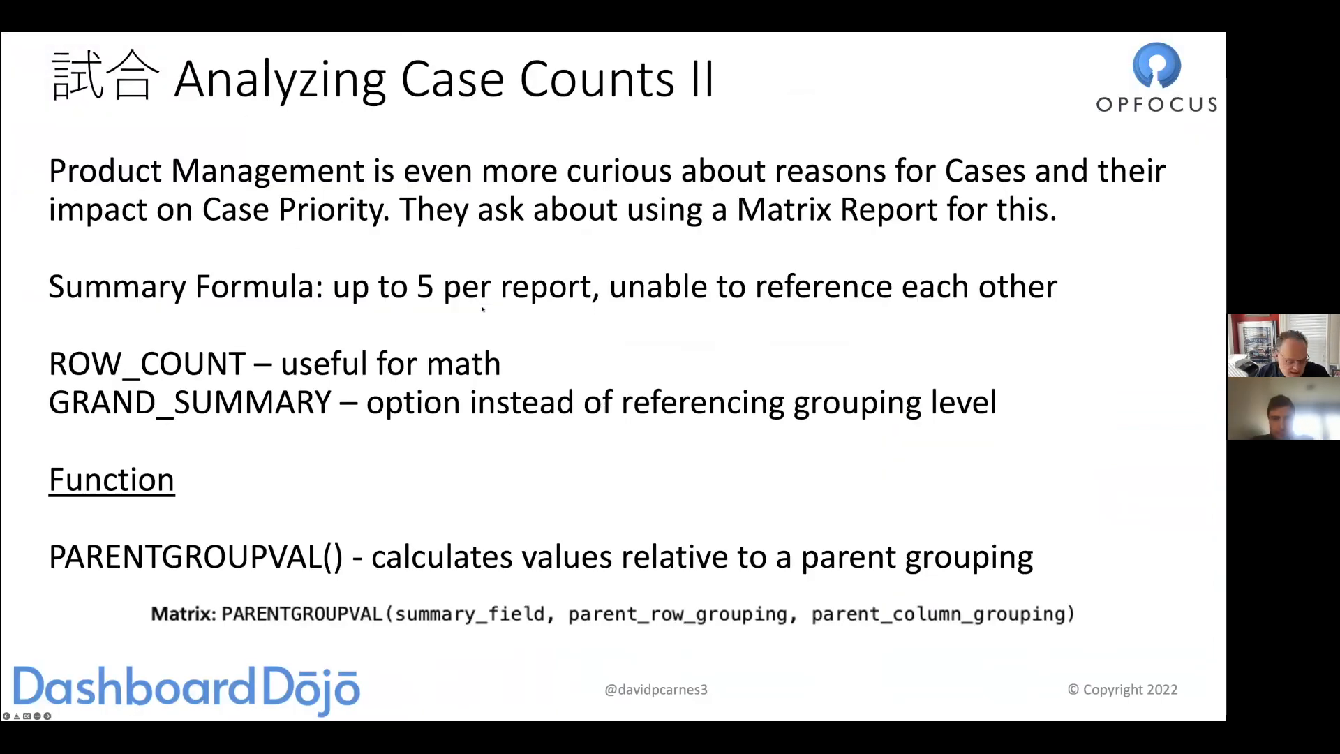